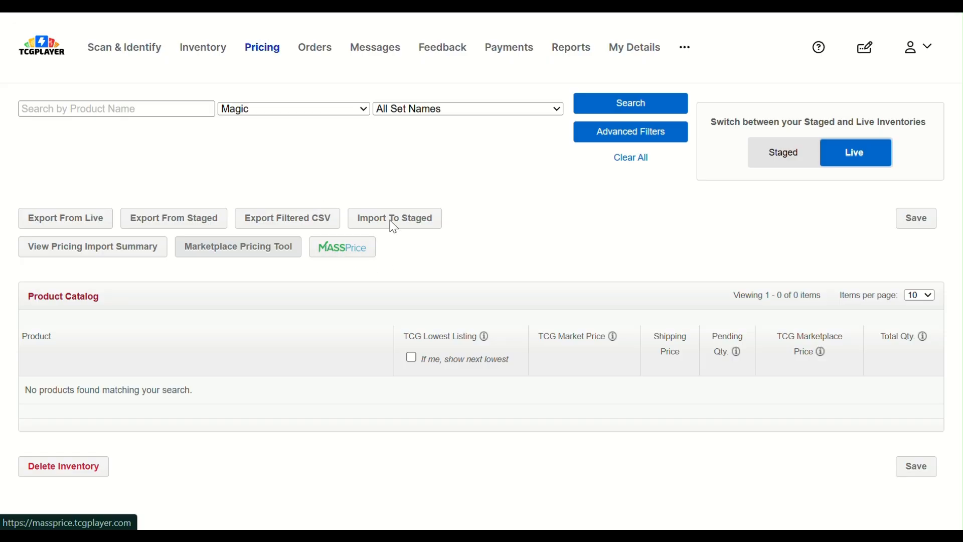
- Open the MassPrice tool from the seller pricing page and sign in
click(346, 254)
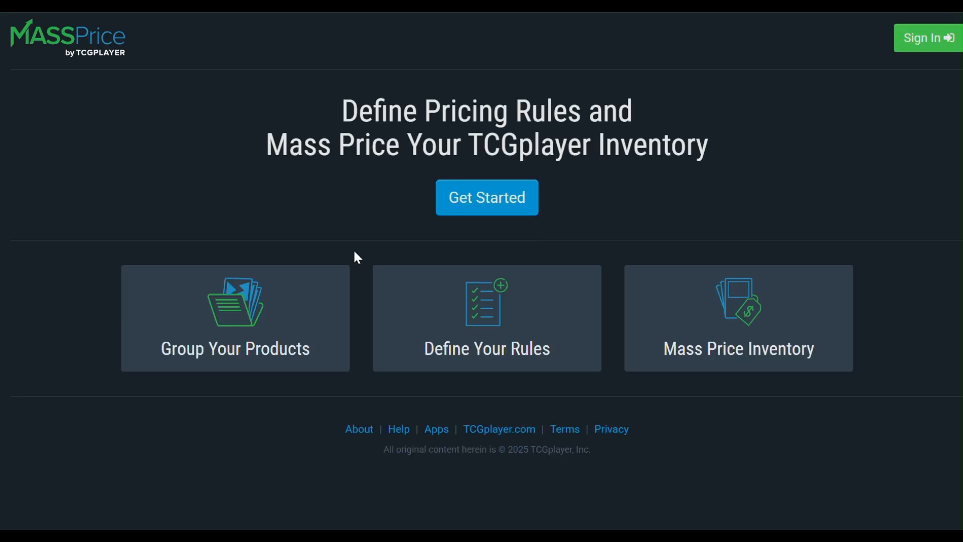
click(917, 38)
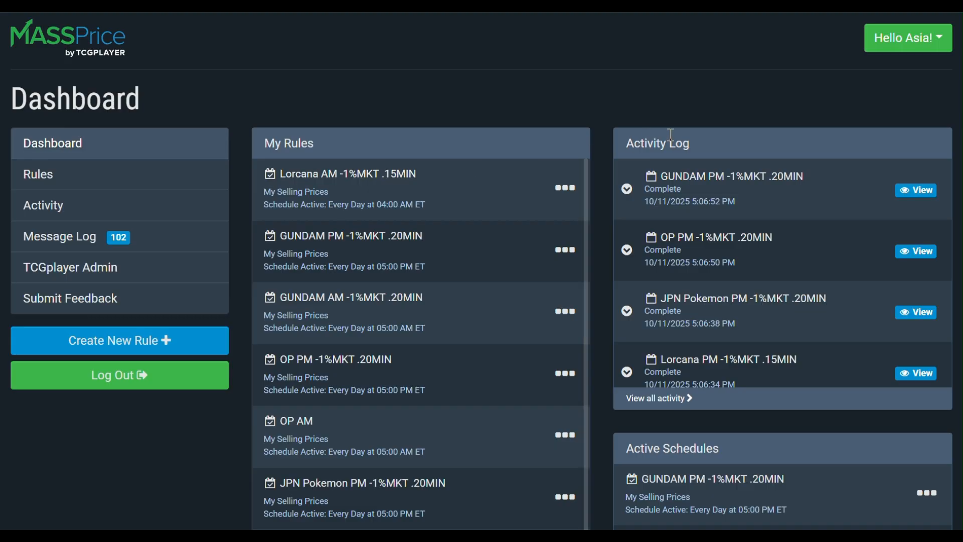
- Review the existing pricing rules, the activity log and the active schedules on the dashboard
scroll(762, 321, down, 6)
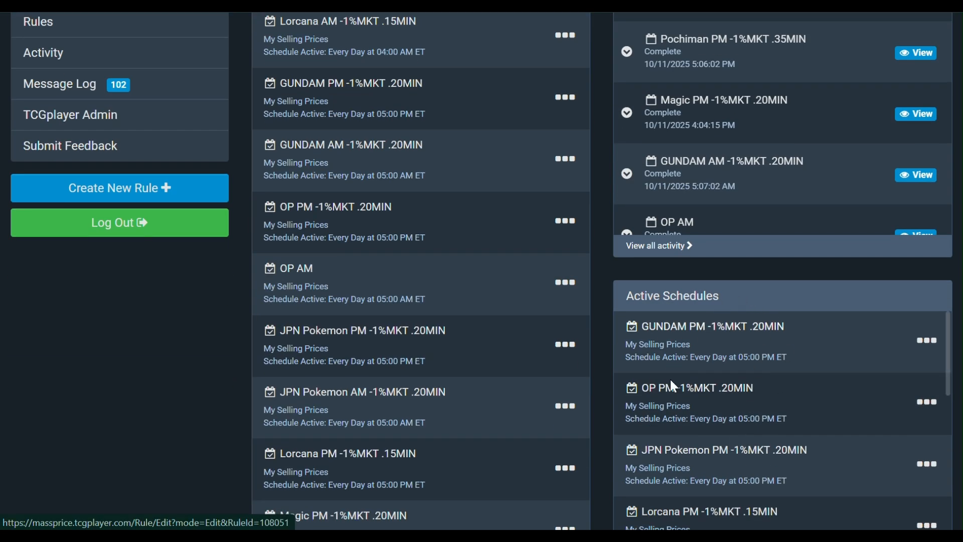
scroll(670, 378, down, 6)
scroll(758, 311, up, 5)
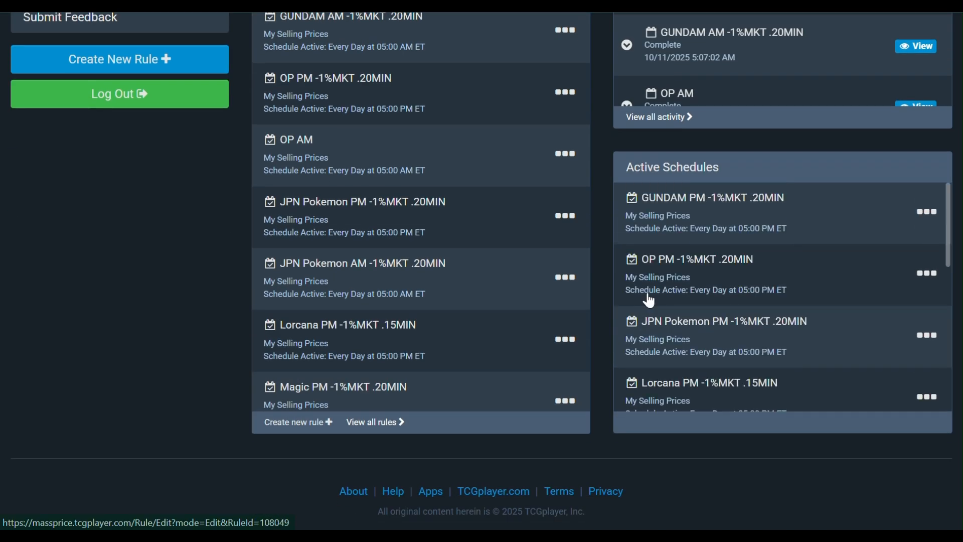
scroll(376, 178, up, 3)
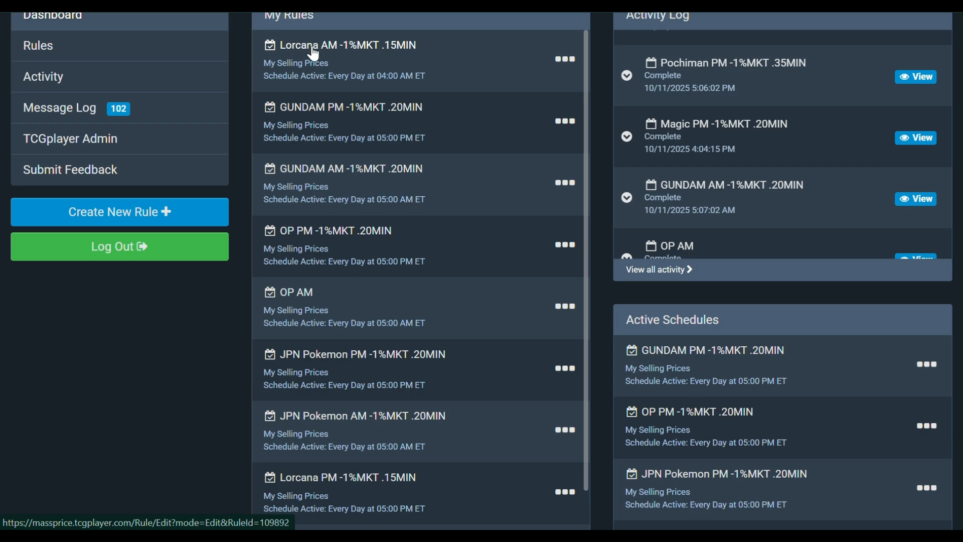
scroll(390, 173, up, 1)
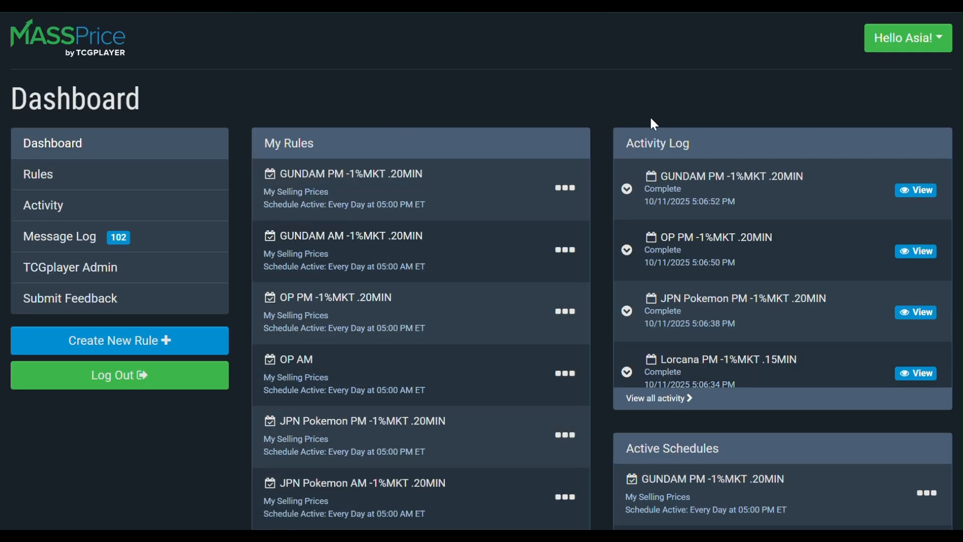
scroll(648, 118, down, 2)
scroll(602, 145, up, 2)
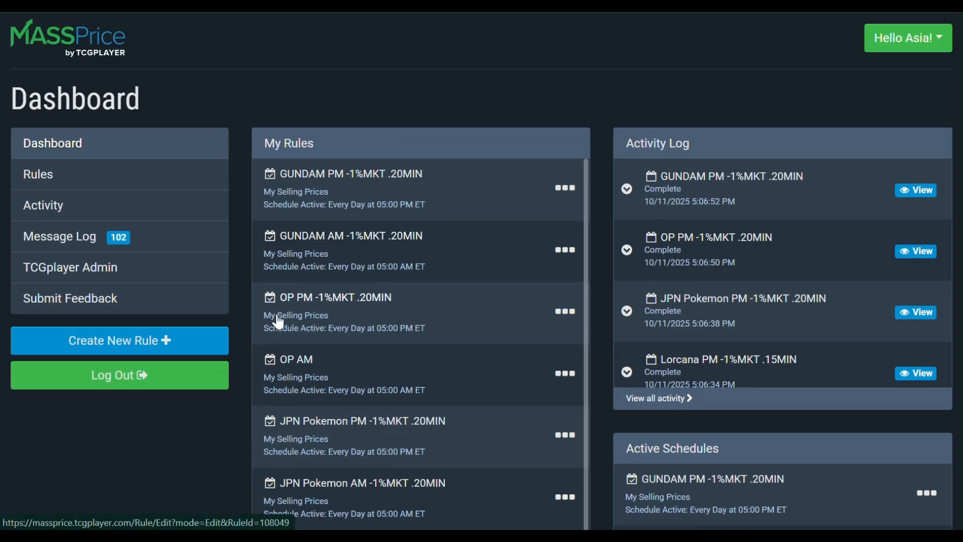
- Create a new rule for My Selling Prices and name it "Lorcana AM -1%MKT .15MIN"
click(123, 343)
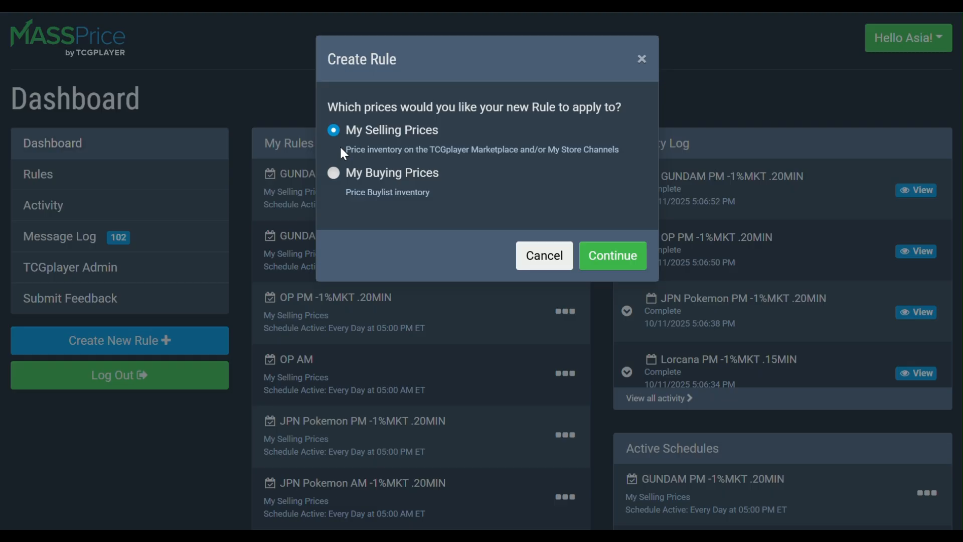
click(611, 256)
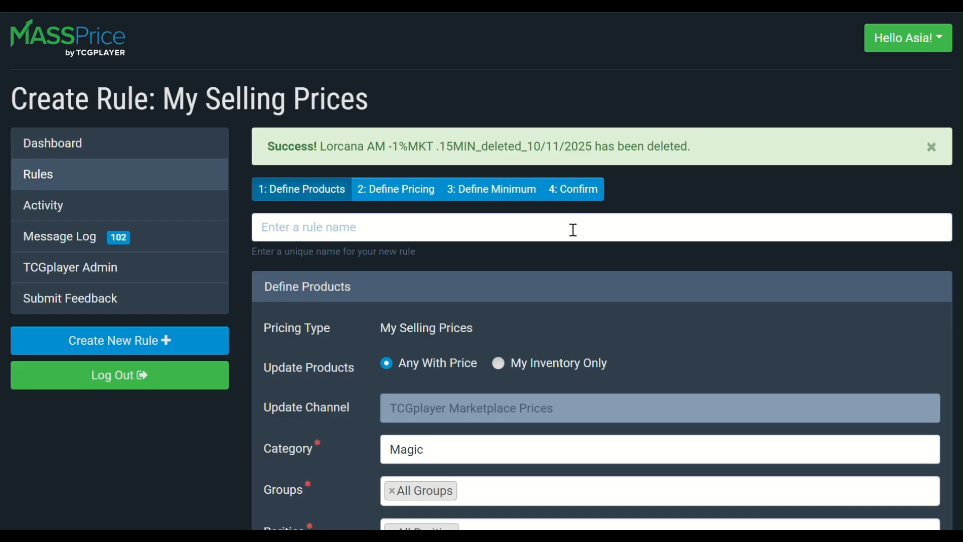
scroll(577, 226, down, 2)
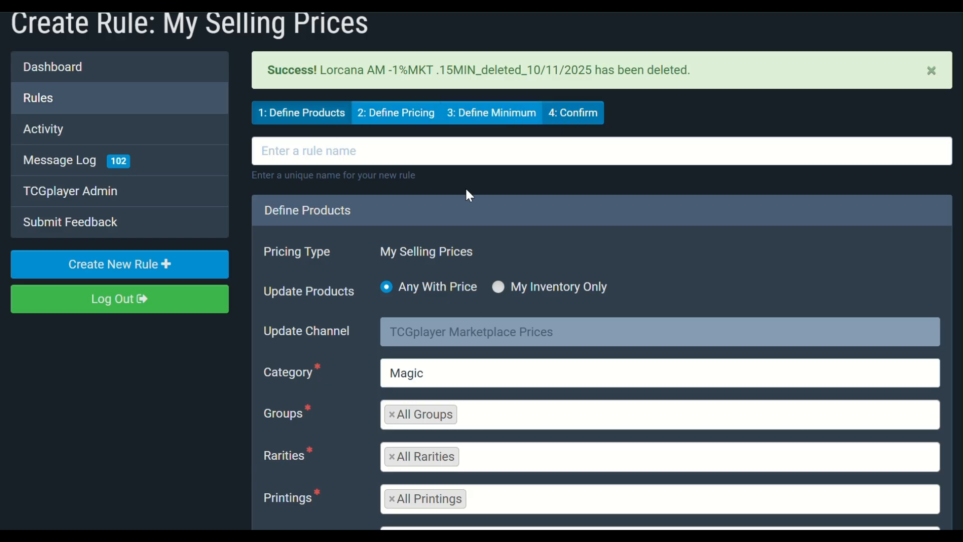
click(292, 153)
right_click(291, 154)
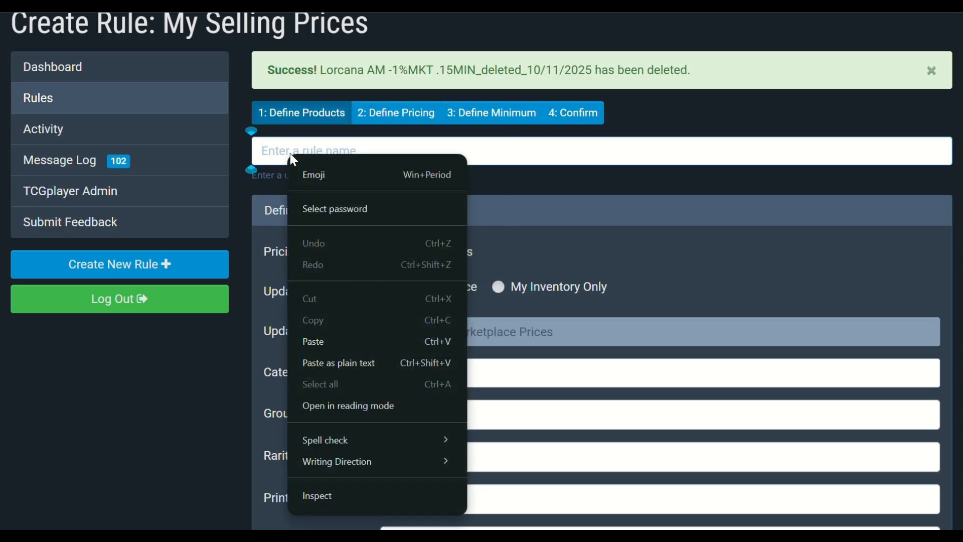
click(321, 341)
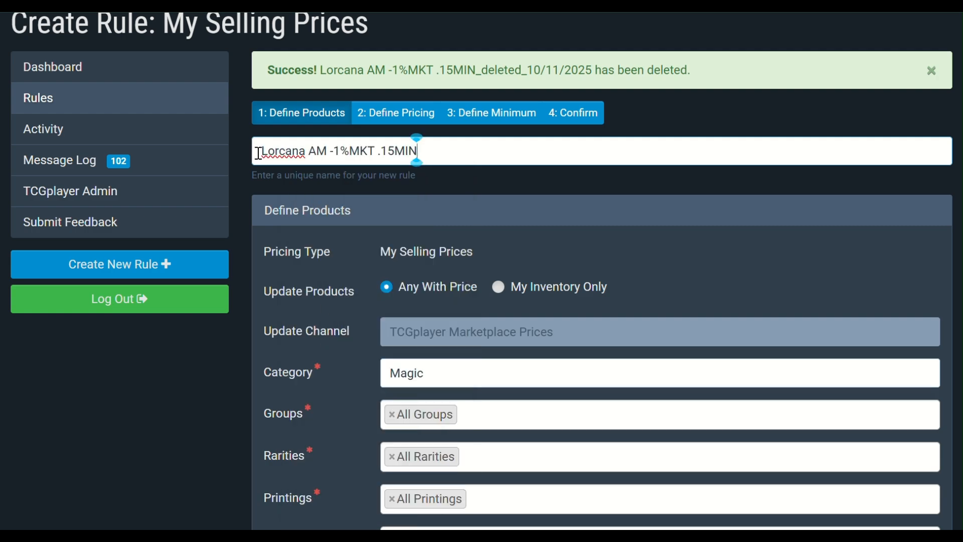
drag(259, 153, 378, 151)
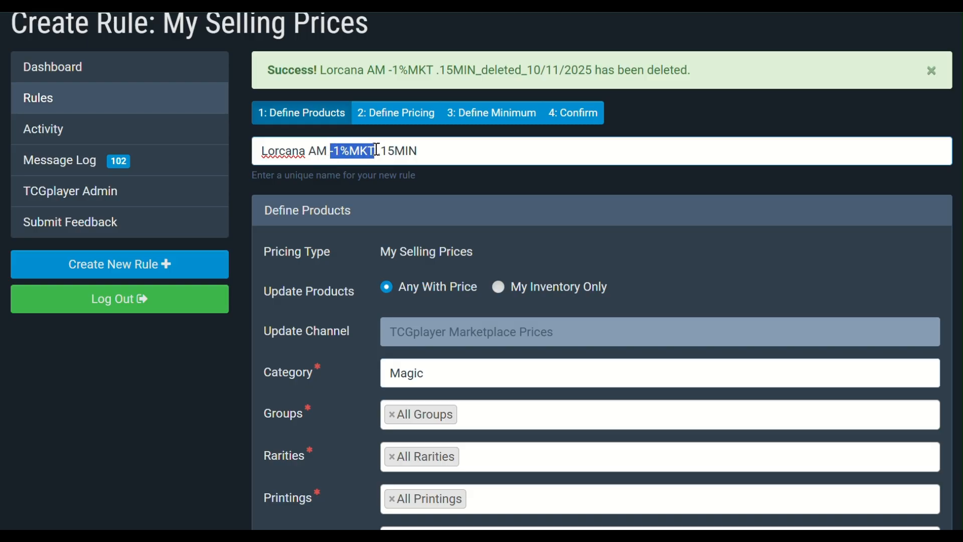
drag(446, 150, 388, 150)
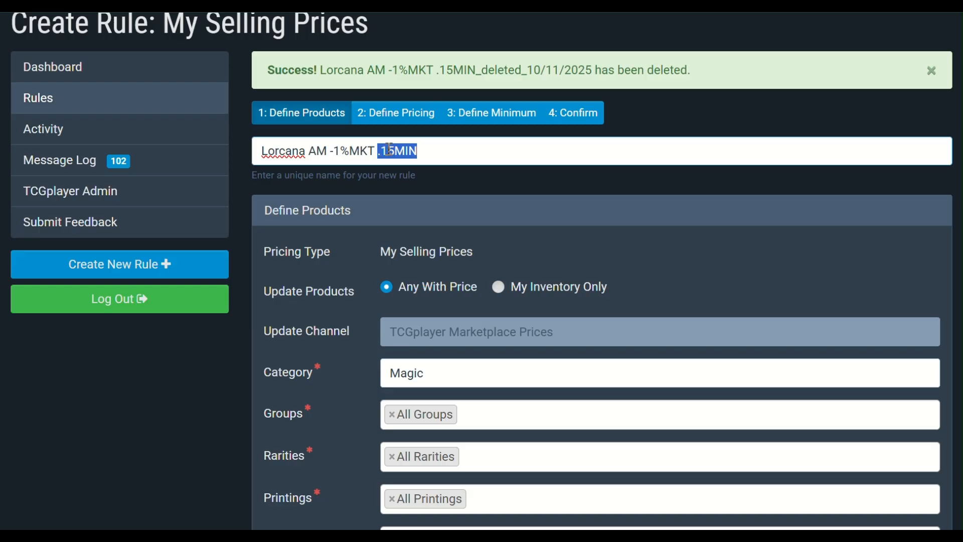
- Set the rule's product category to Lorcana TCG
scroll(491, 253, down, 3)
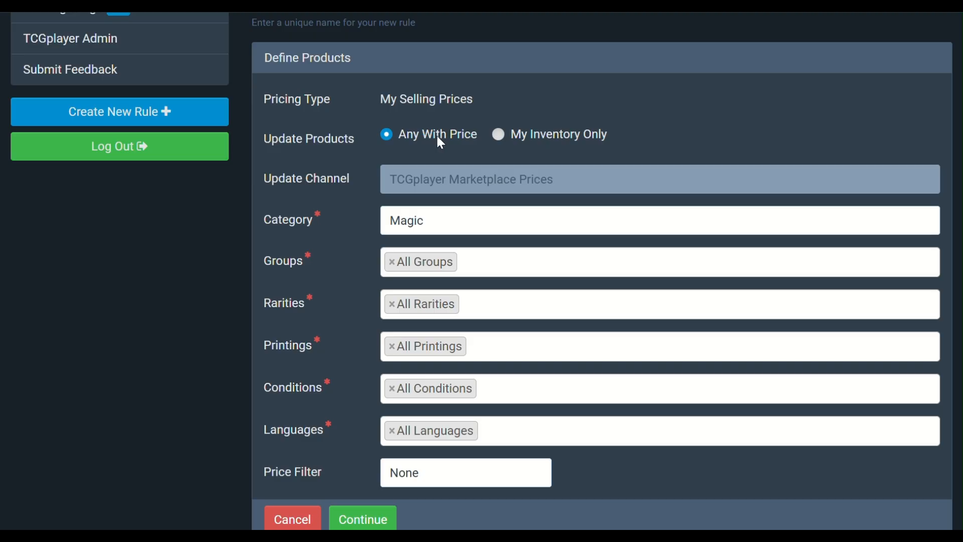
scroll(522, 160, down, 2)
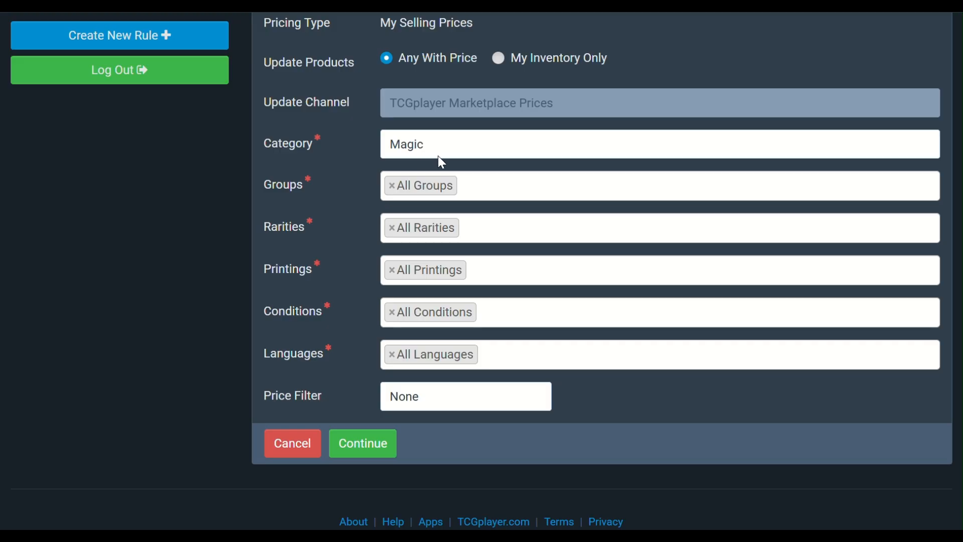
click(455, 157)
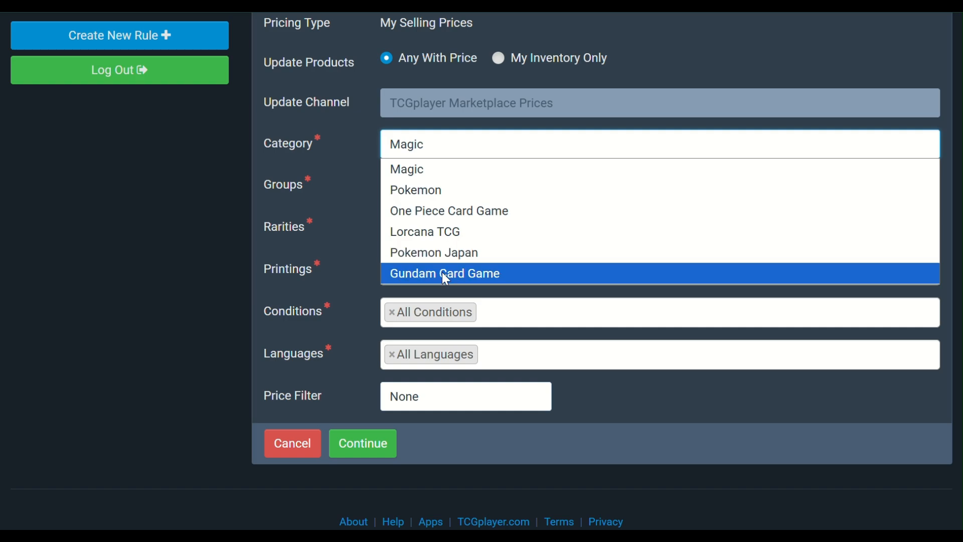
click(477, 233)
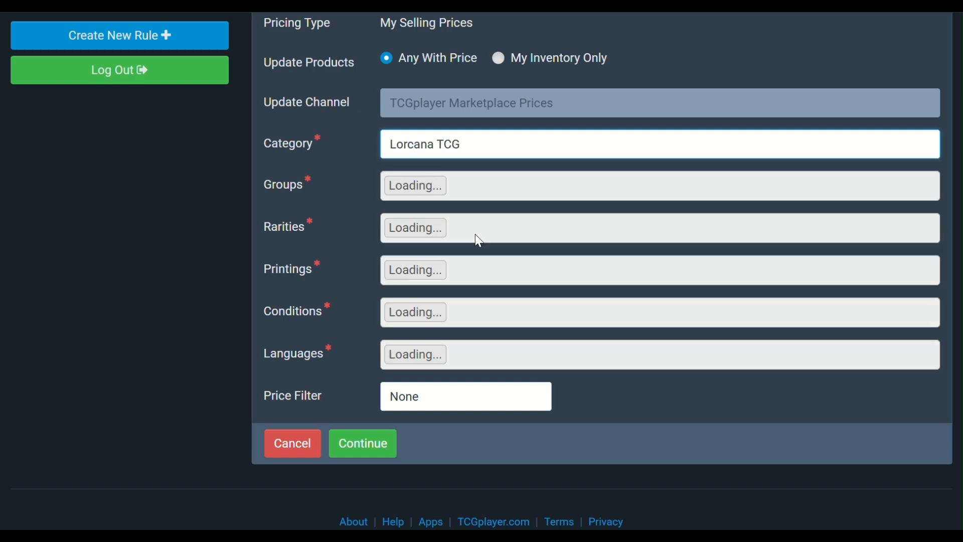
- Examine the group, rarity and printing options offered for Lorcana TCG, with All Groups selected
click(477, 187)
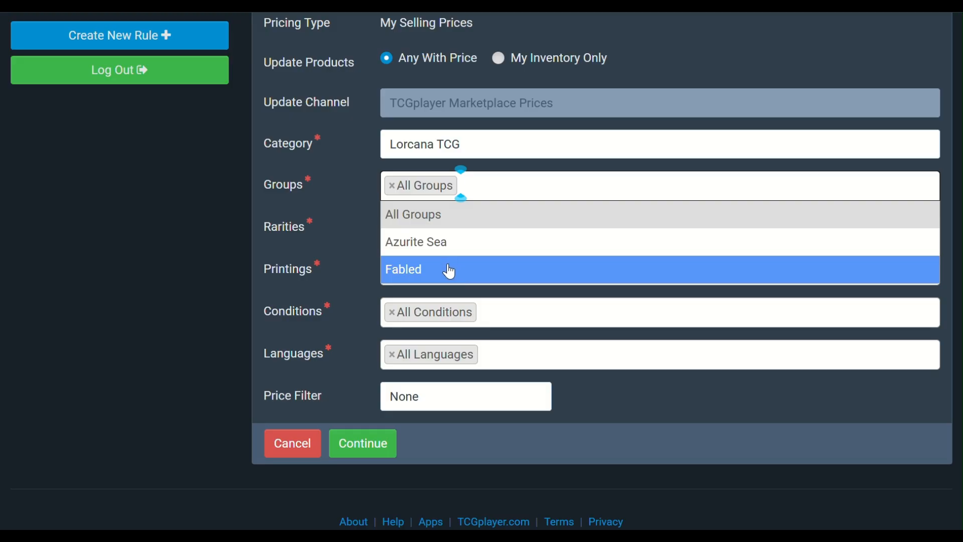
click(440, 217)
click(472, 183)
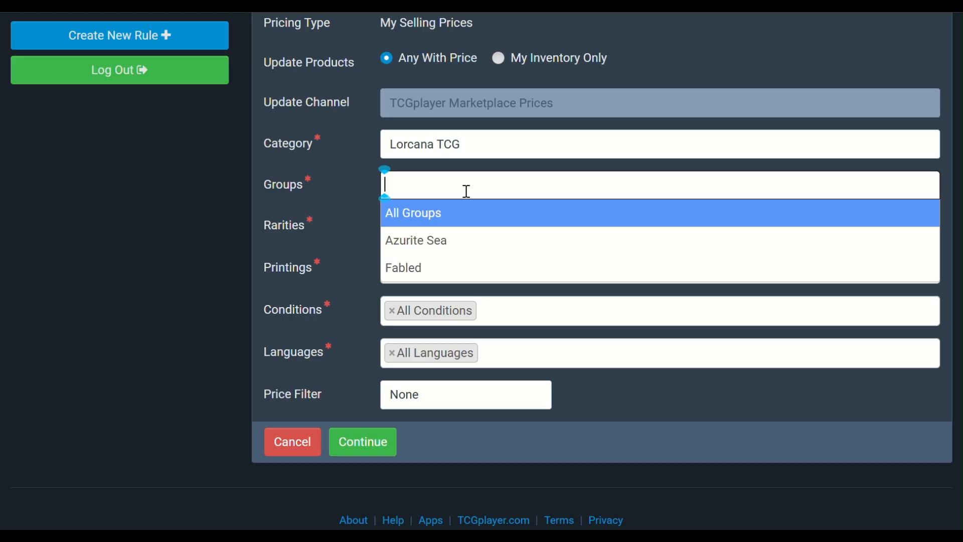
click(450, 217)
scroll(430, 228, down, 1)
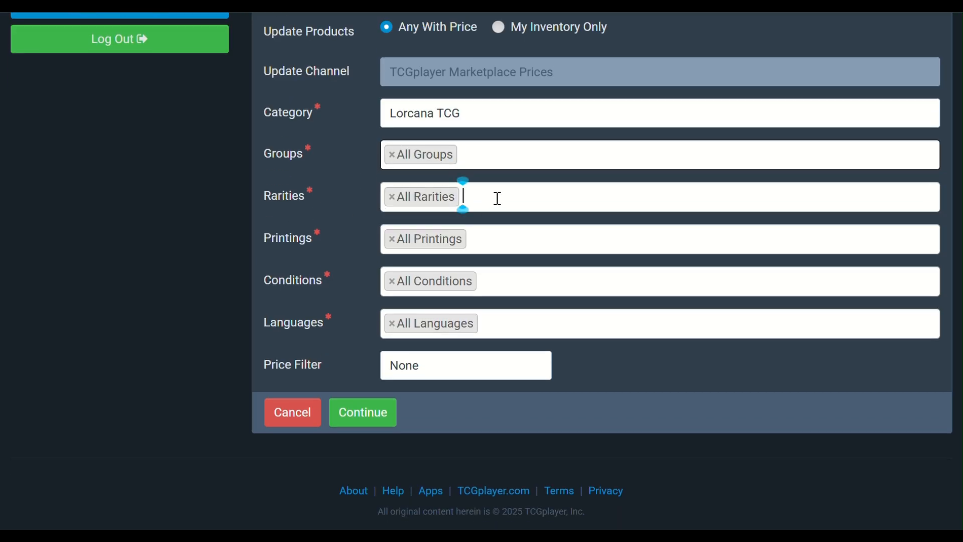
click(497, 198)
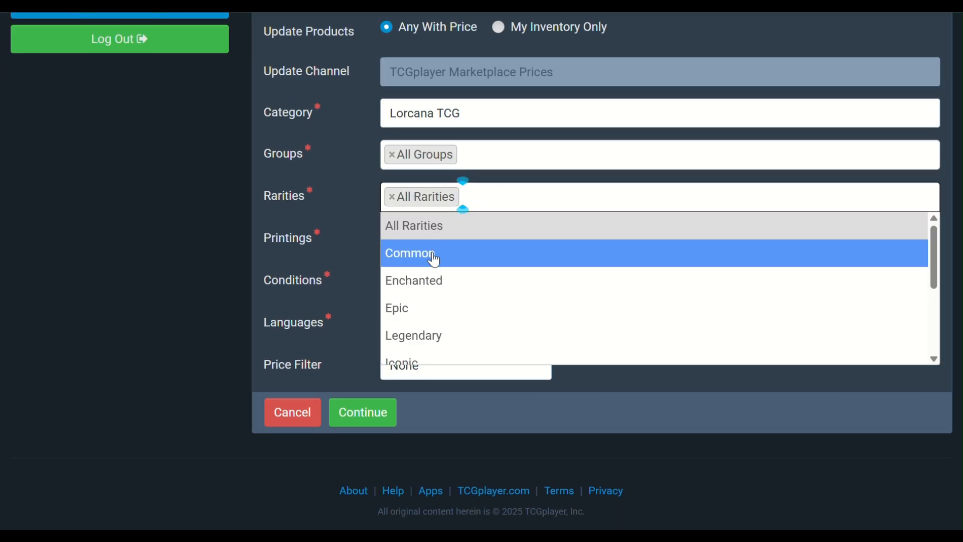
click(351, 186)
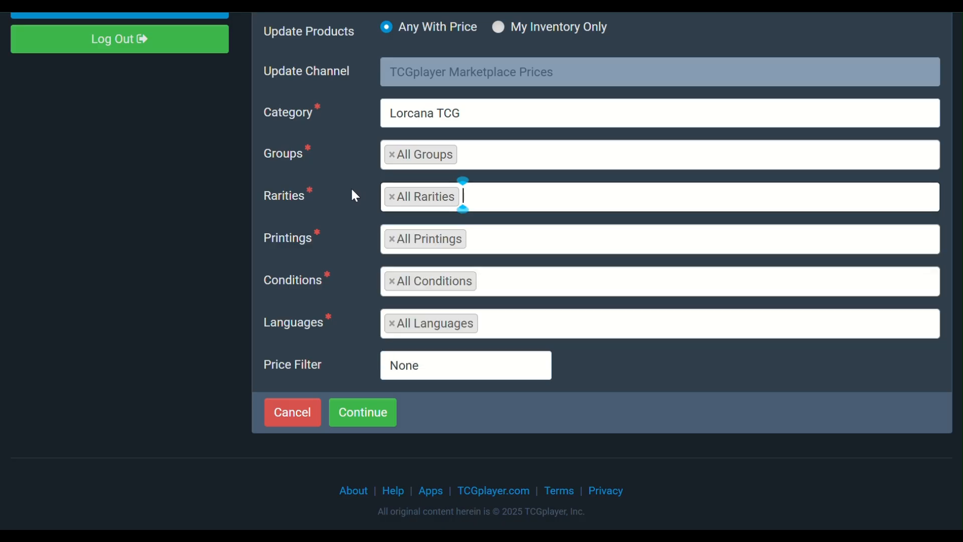
click(499, 234)
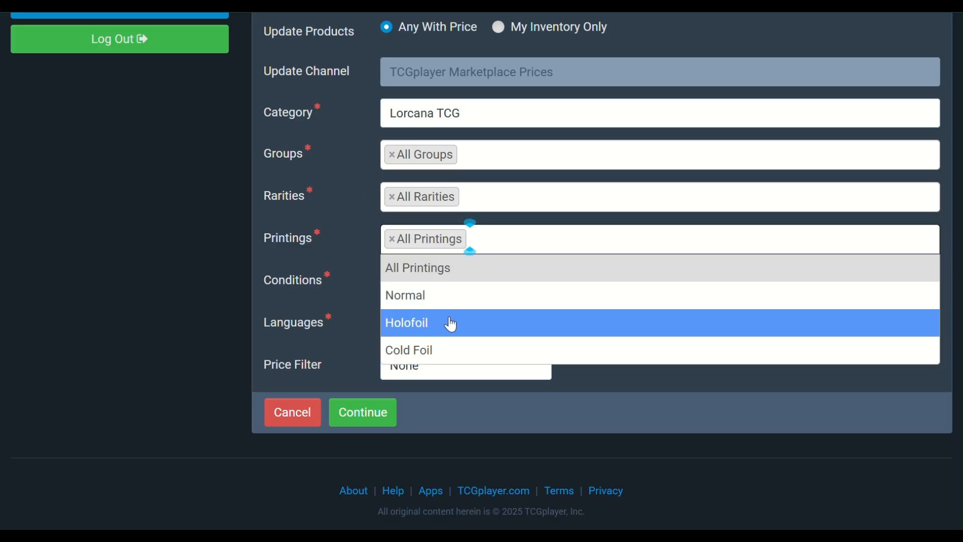
click(360, 242)
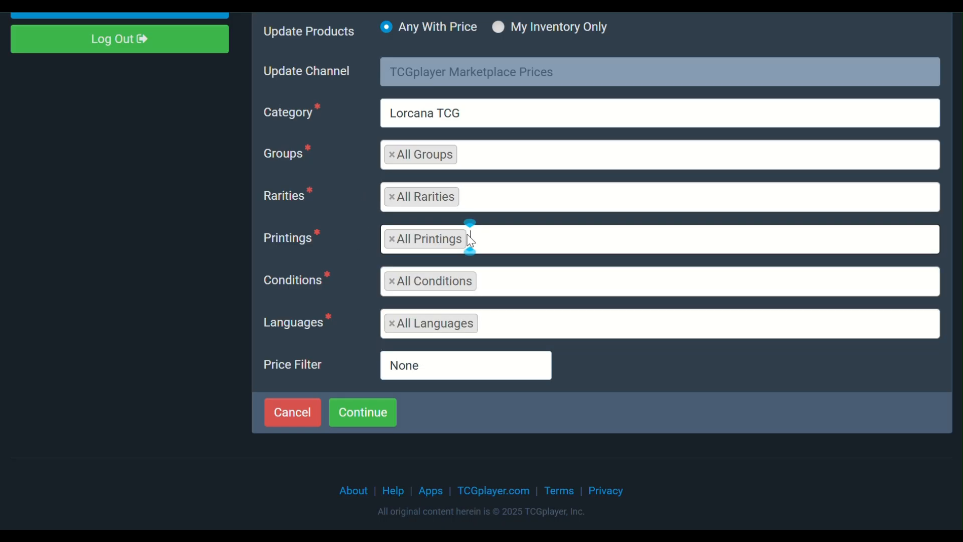
- Replace All Conditions with Near Mint, Lightly Played and Moderately Played in the rule's conditions
click(508, 281)
click(504, 273)
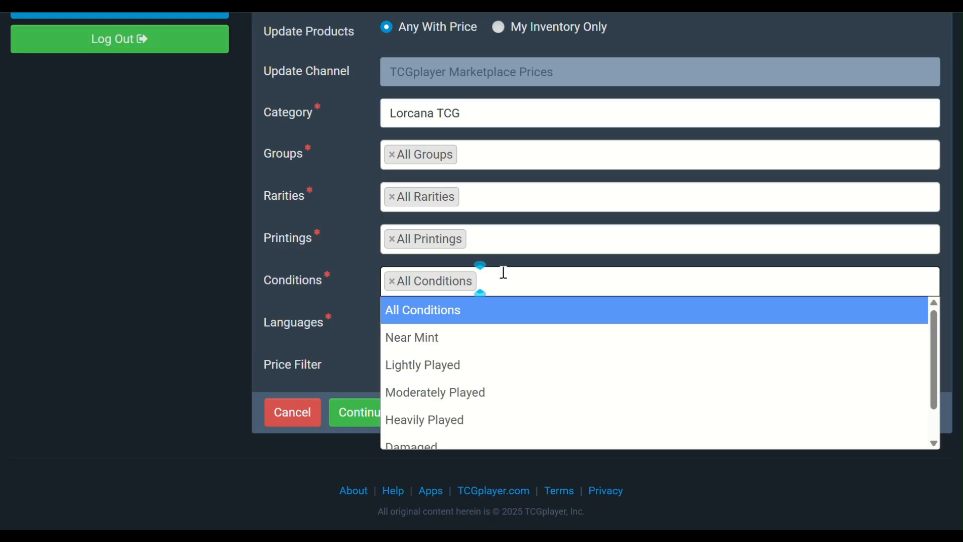
scroll(481, 332, down, 1)
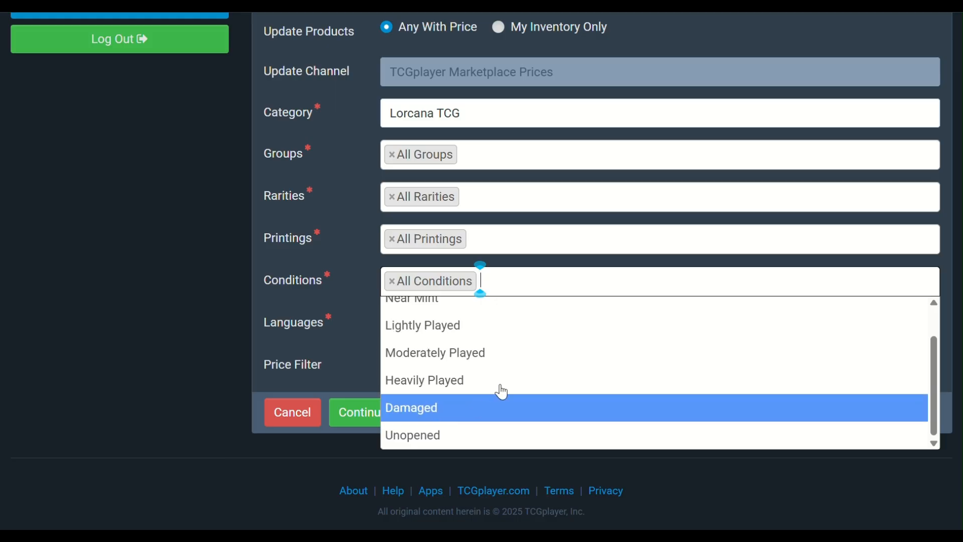
scroll(481, 363, up, 1)
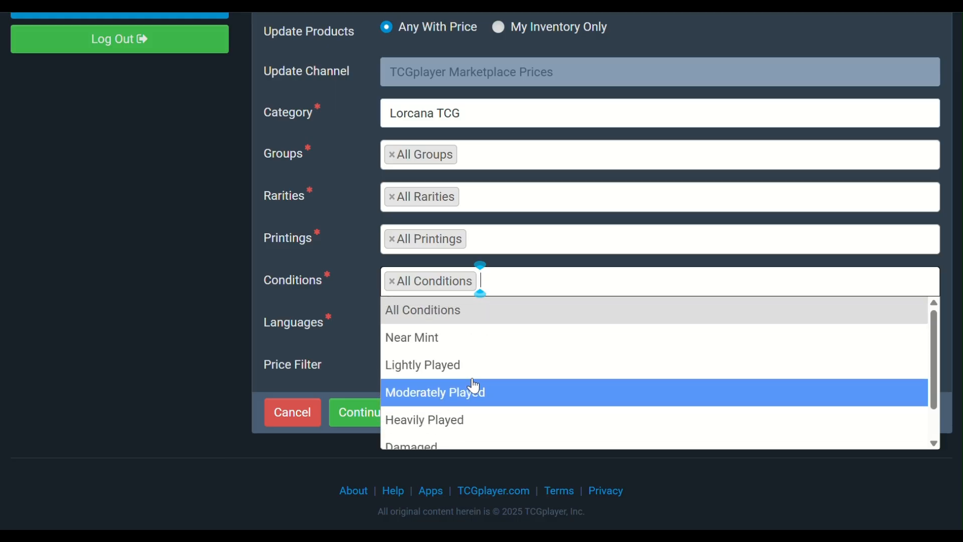
click(439, 346)
click(495, 286)
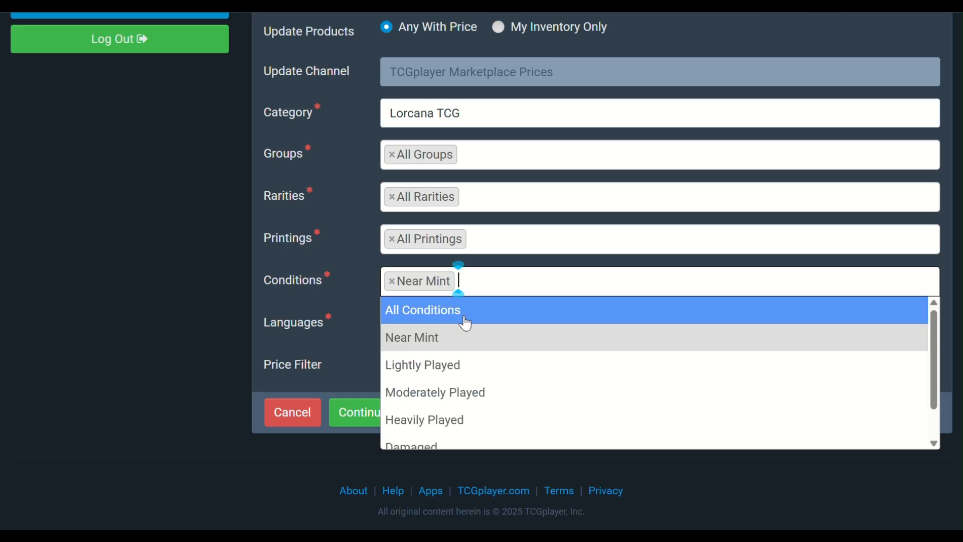
click(441, 370)
click(581, 282)
click(501, 391)
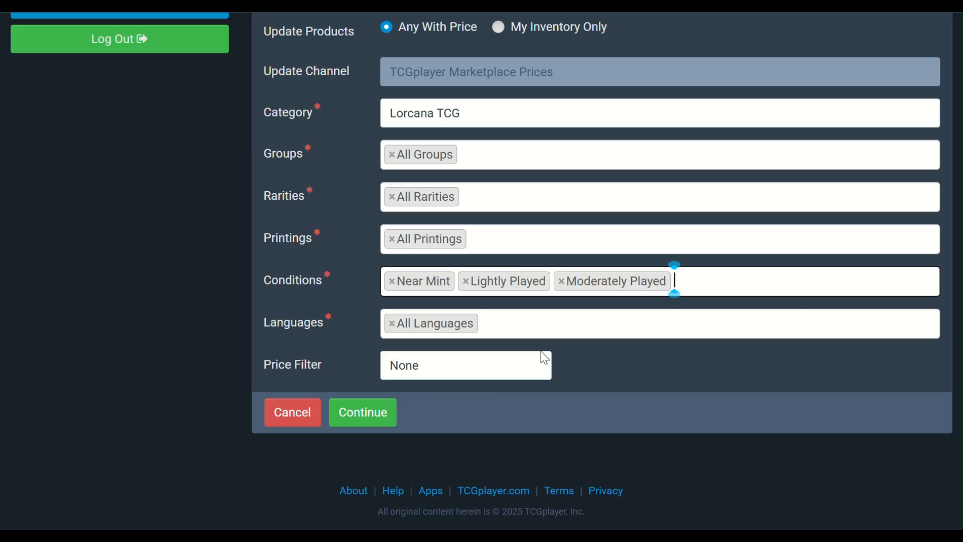
- Add Heavily Played and Damaged to the rule's conditions
click(706, 279)
scroll(489, 390, down, 1)
click(488, 389)
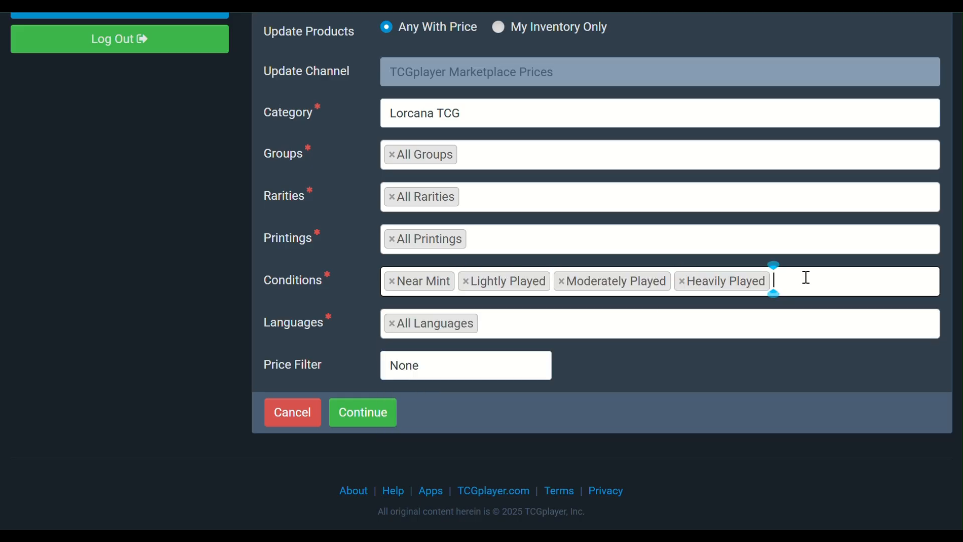
click(805, 278)
click(576, 422)
click(747, 282)
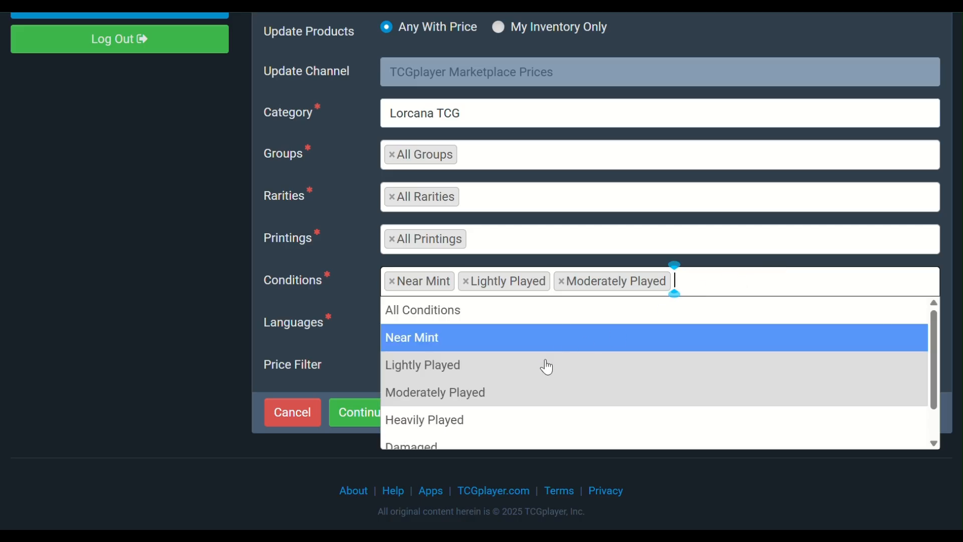
click(494, 419)
click(843, 279)
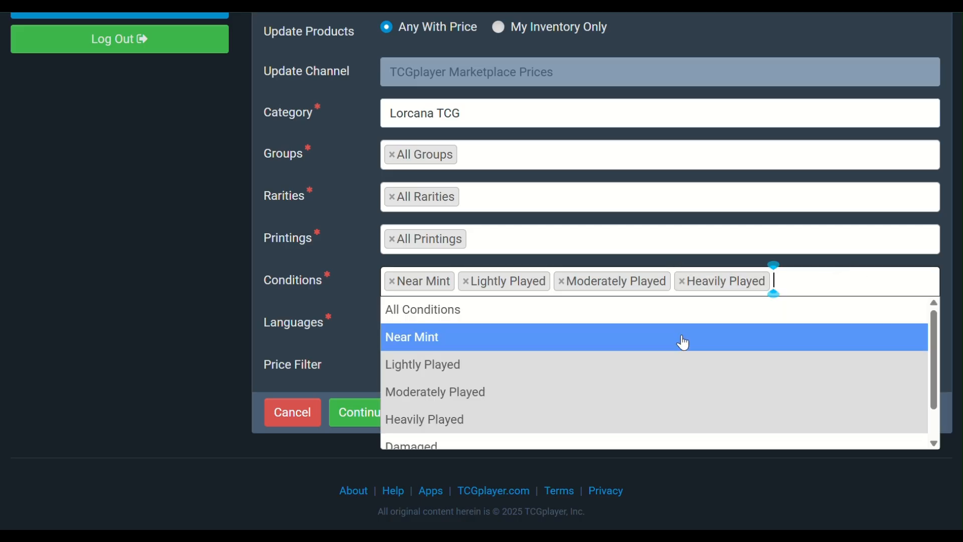
scroll(553, 402, down, 1)
click(558, 407)
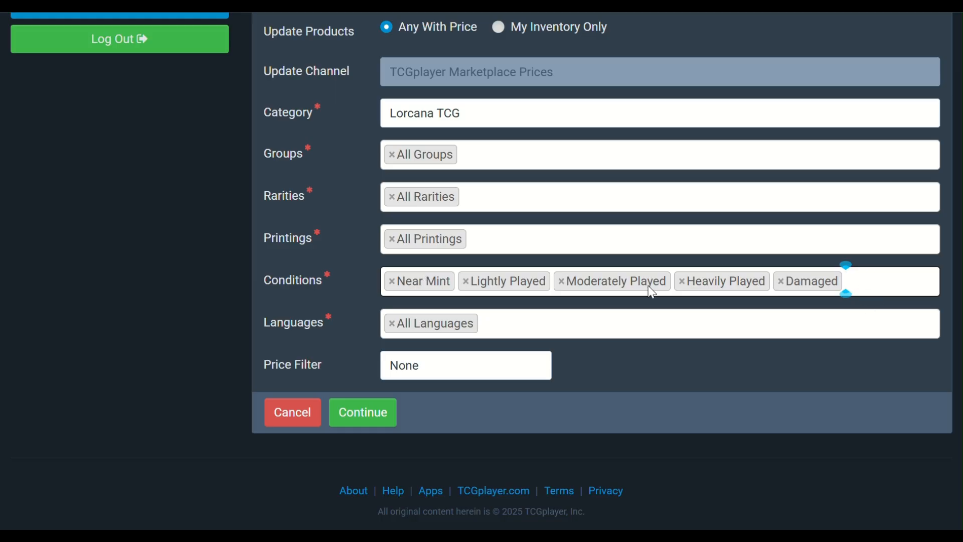
- Leave the rule's languages at All Languages with no price filter, and accept the product definition
click(497, 324)
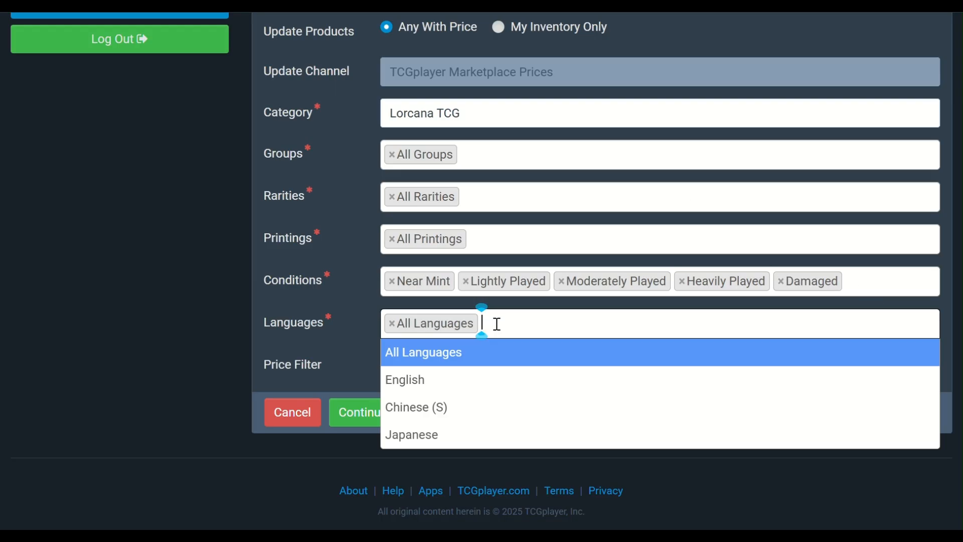
click(358, 316)
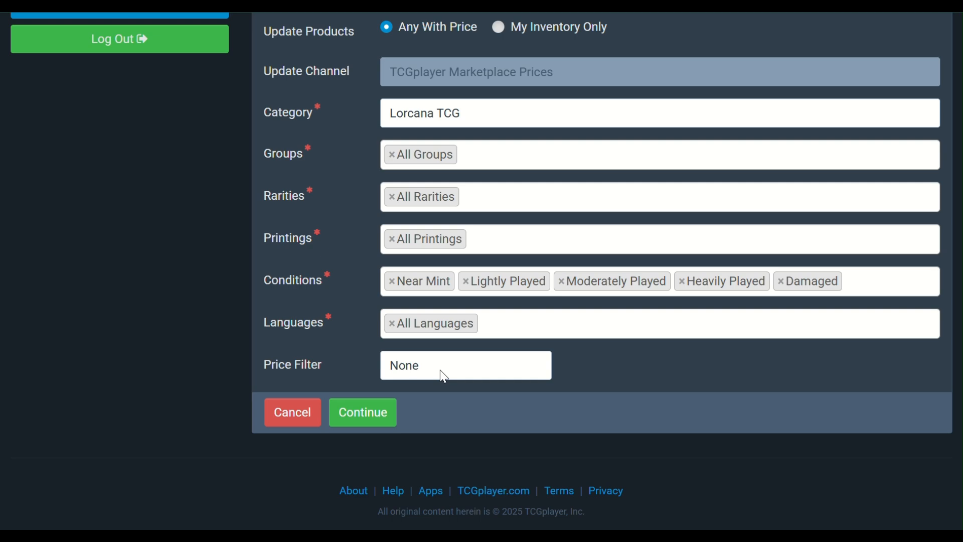
click(345, 413)
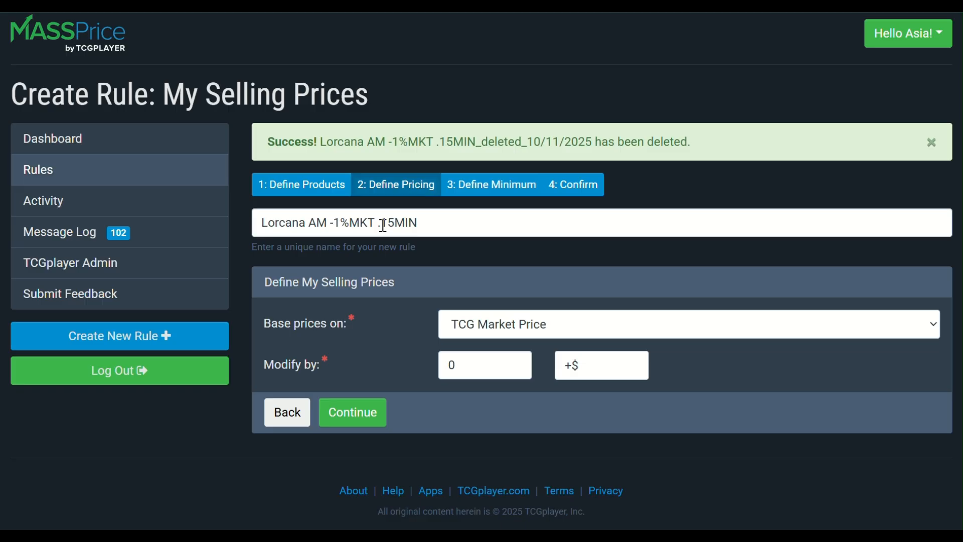
- Examine the base price options available for the rule, leaving TCG Market Price selected
drag(331, 221, 378, 221)
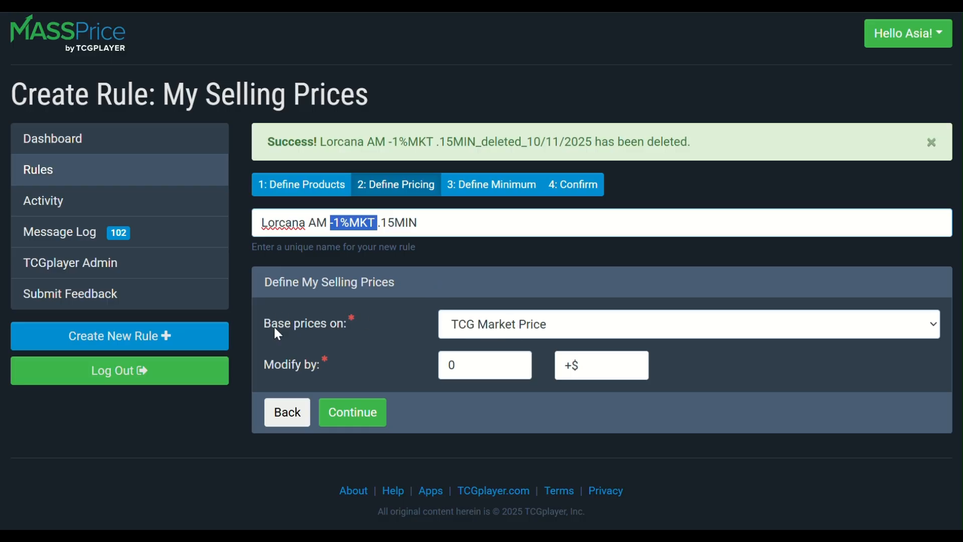
drag(275, 329, 301, 330)
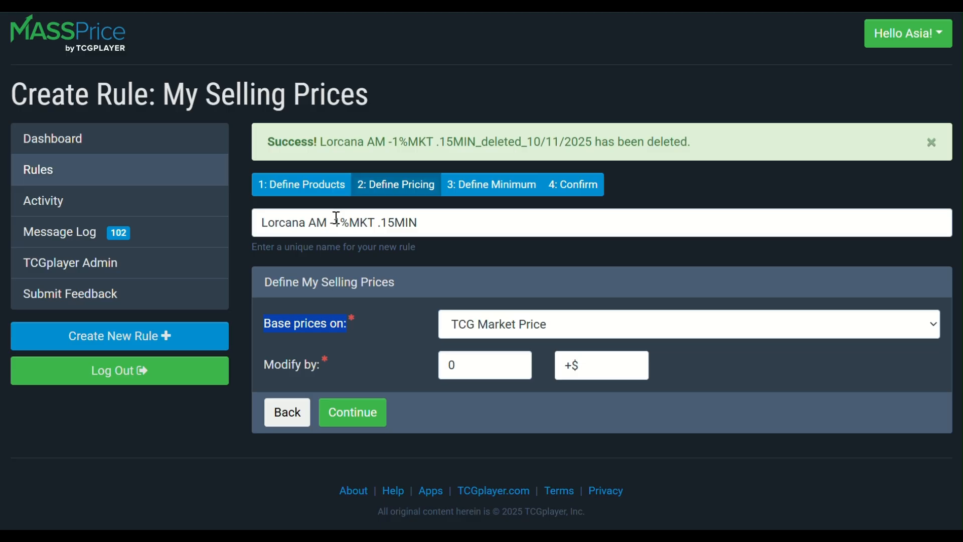
drag(331, 222, 377, 222)
click(549, 327)
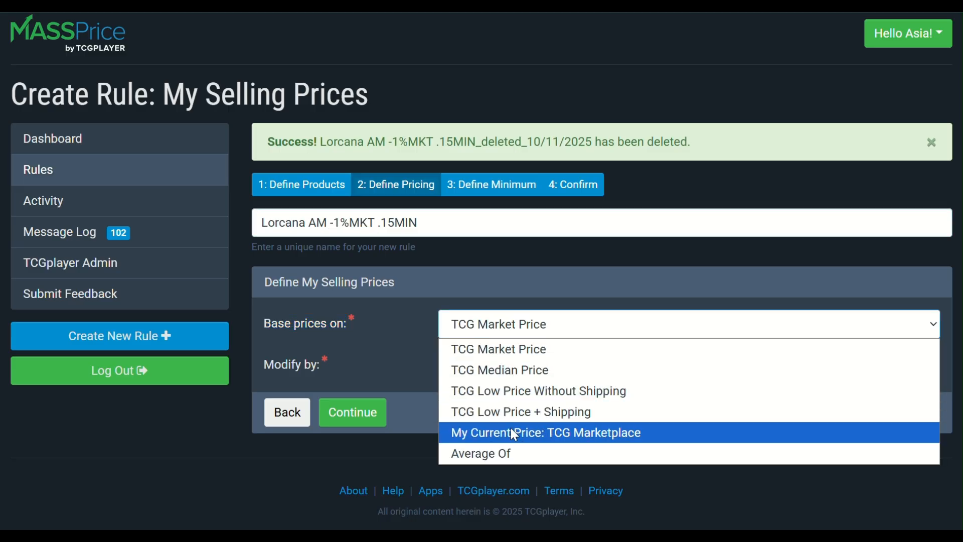
click(475, 254)
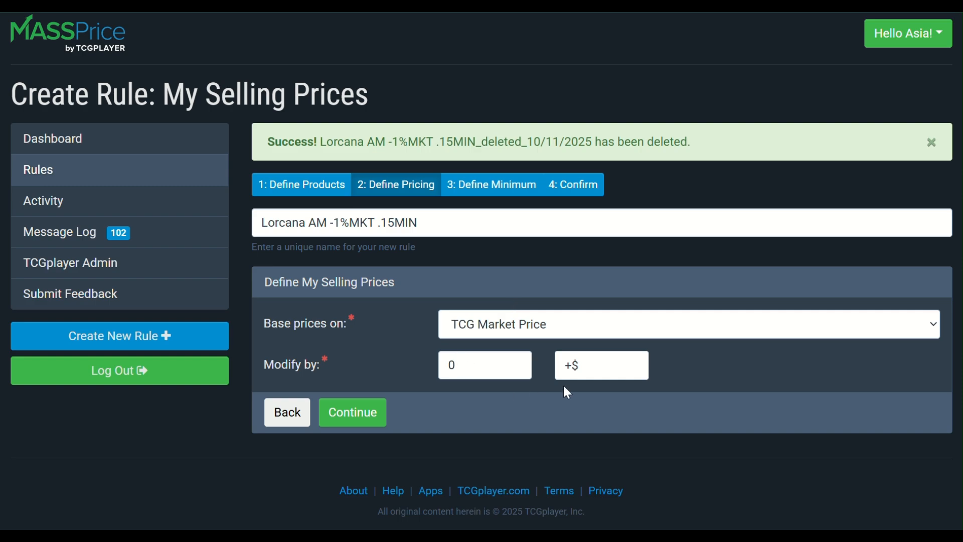
- Set the price modifier to 1 with the -% option and accept the pricing definition
click(575, 375)
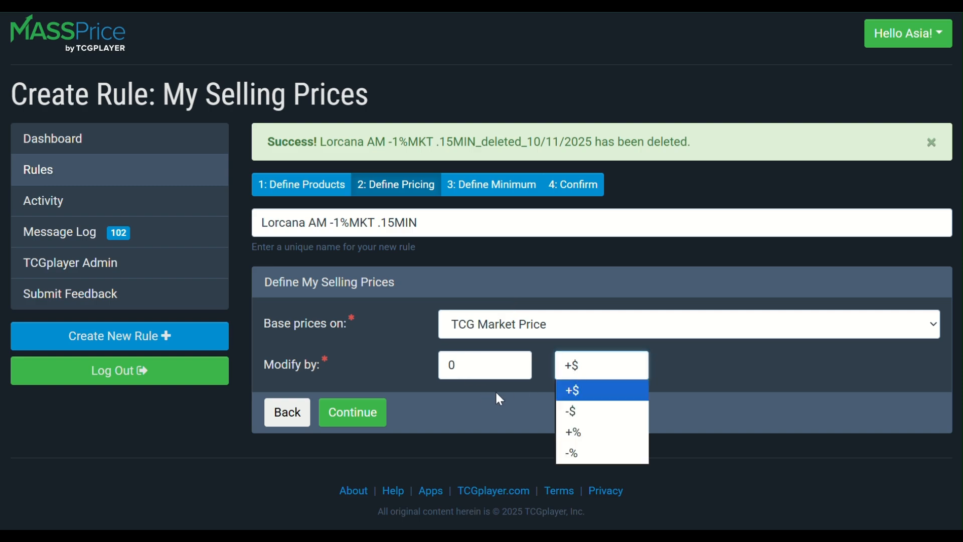
drag(458, 363, 427, 361)
text(1)
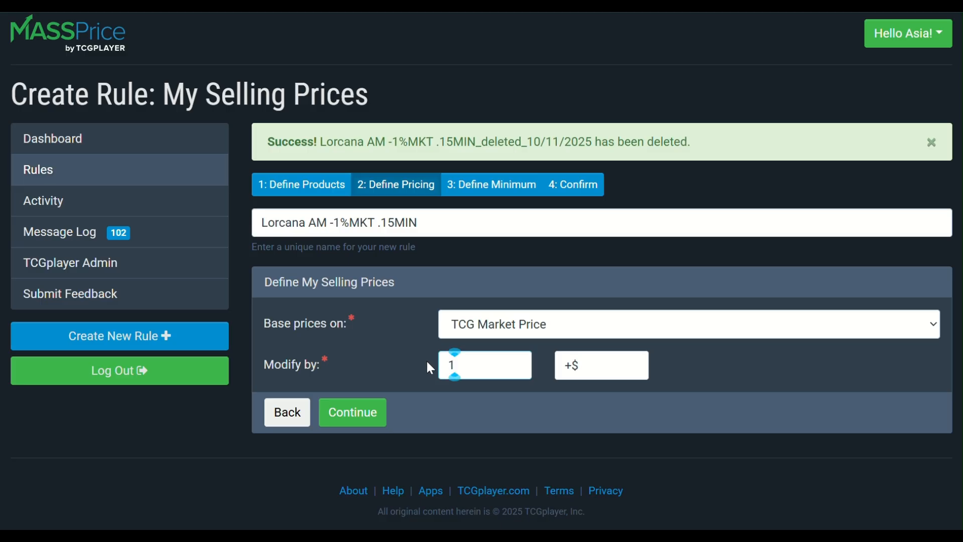
click(575, 365)
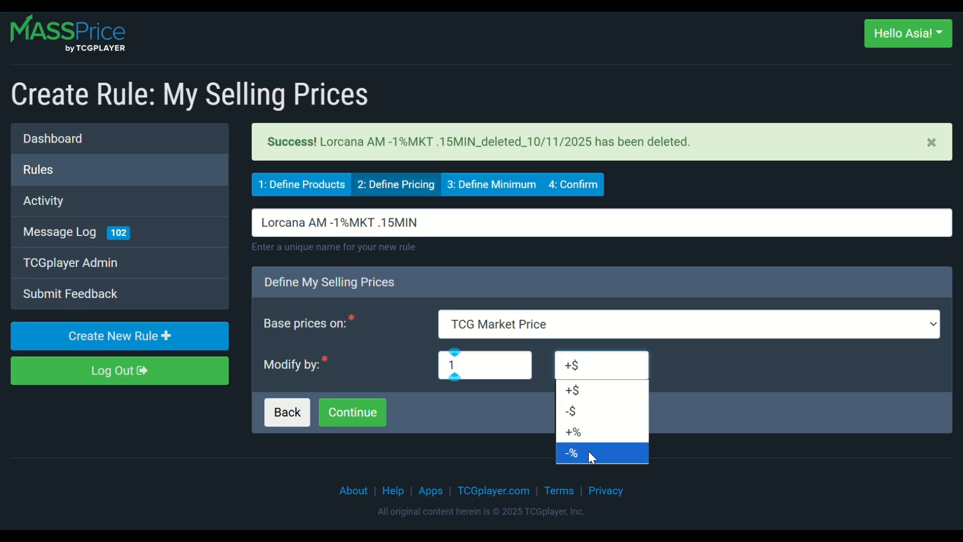
drag(331, 222, 380, 222)
double_click(465, 371)
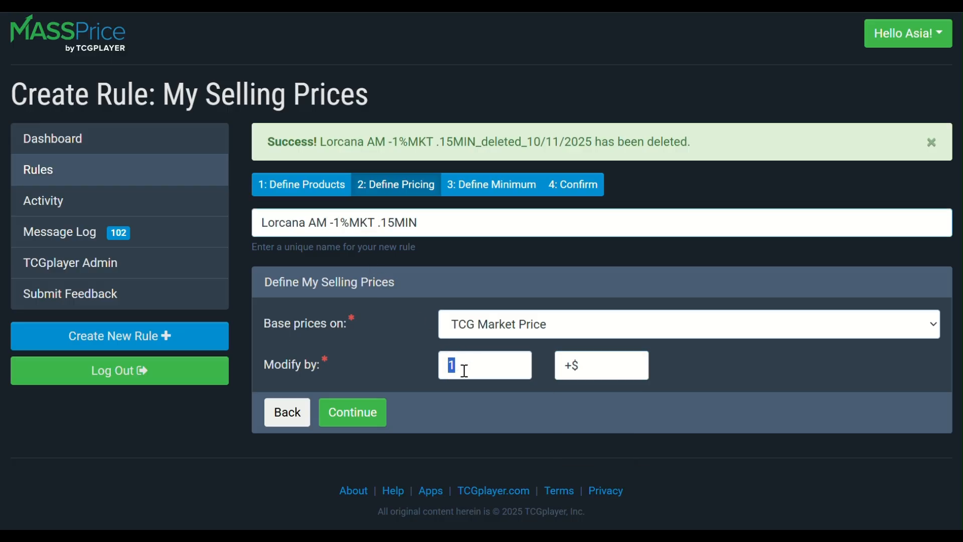
click(580, 369)
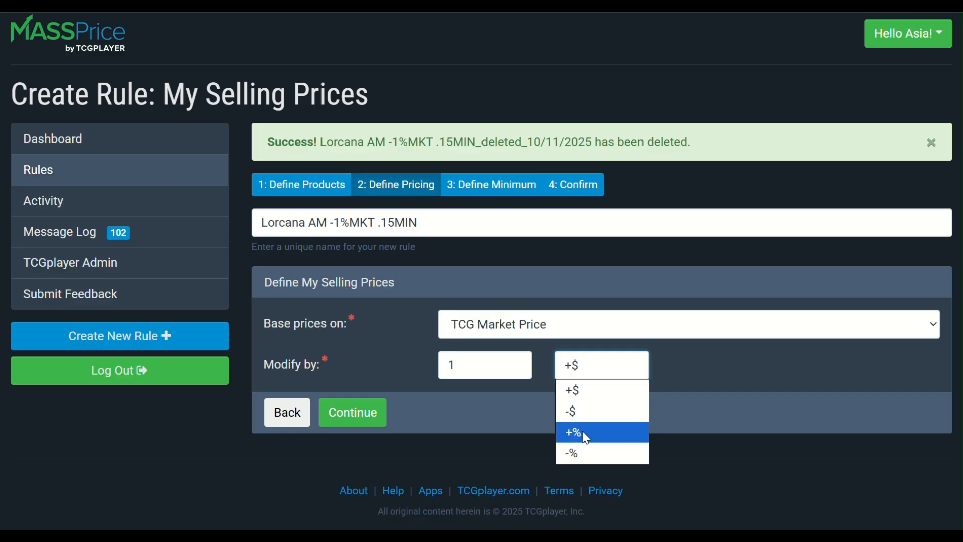
click(578, 453)
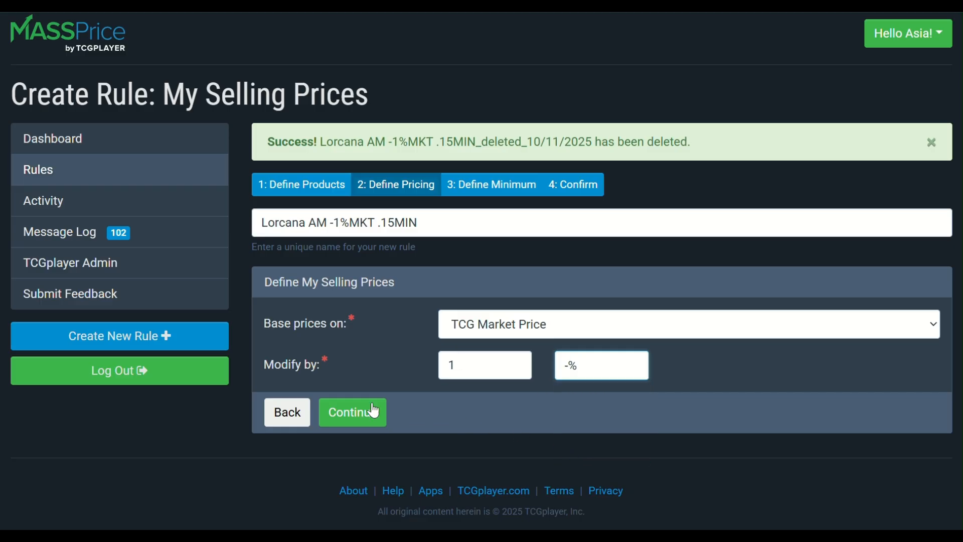
click(357, 424)
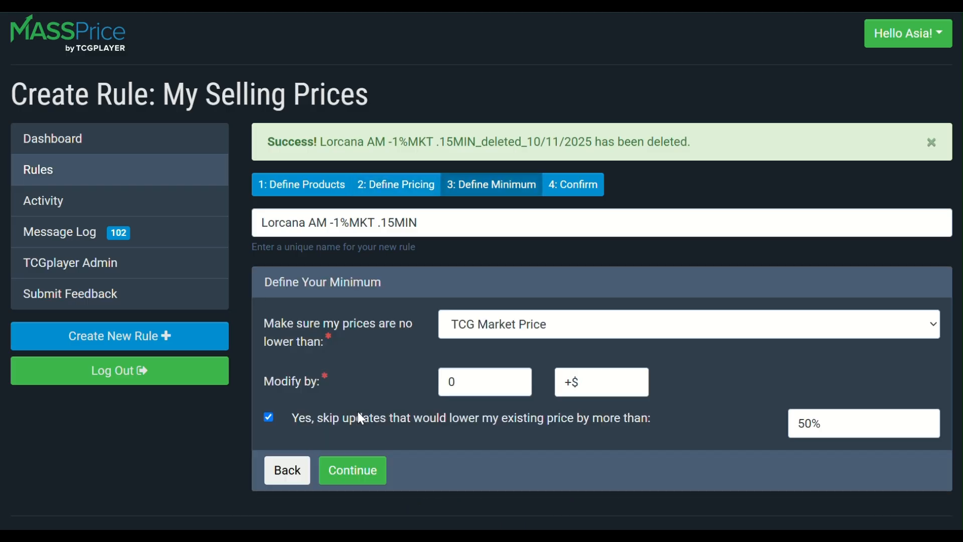
- Set the rule's minimum price to a Fixed Amount with a dollar value of .15
drag(261, 219, 377, 222)
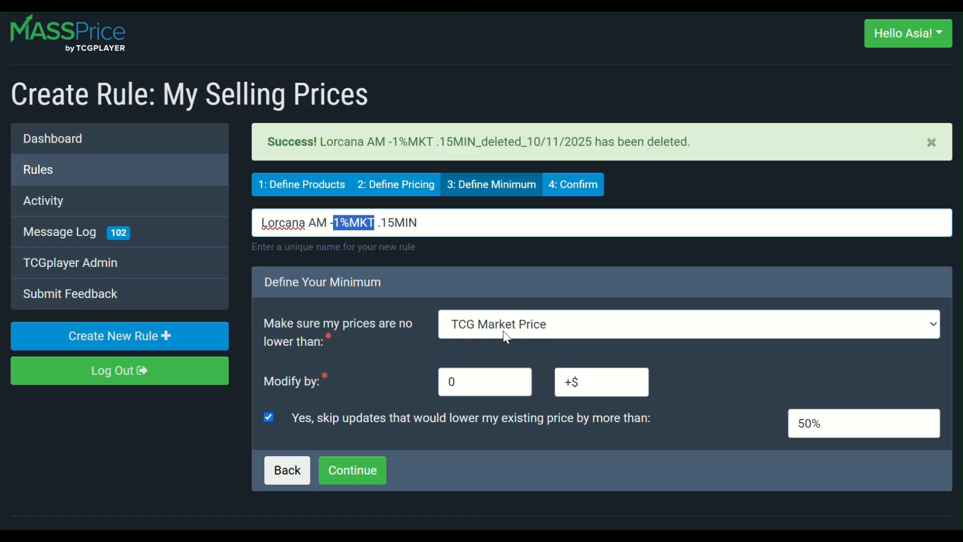
click(485, 335)
click(501, 453)
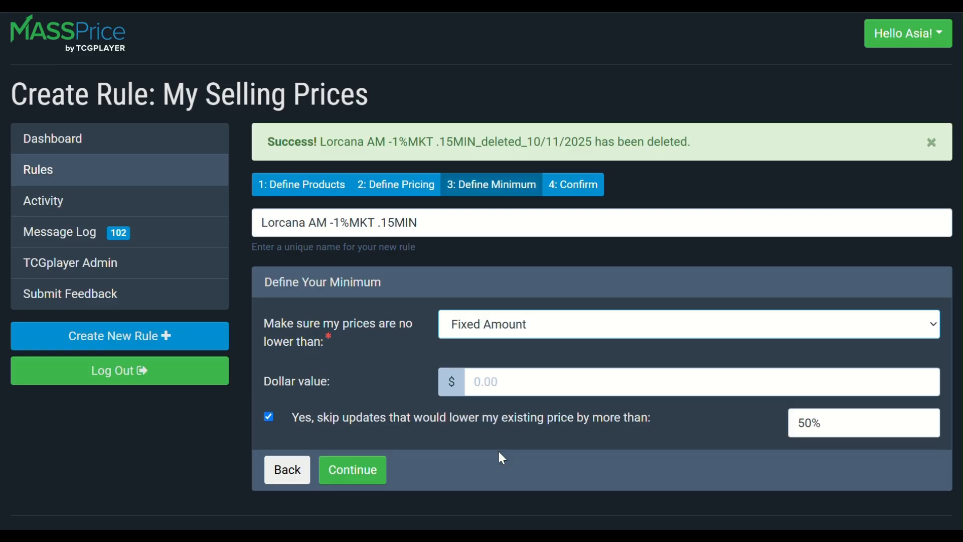
mouse_move(425, 226)
mouse_down()
mouse_move(376, 227)
mouse_move(424, 222)
mouse_up()
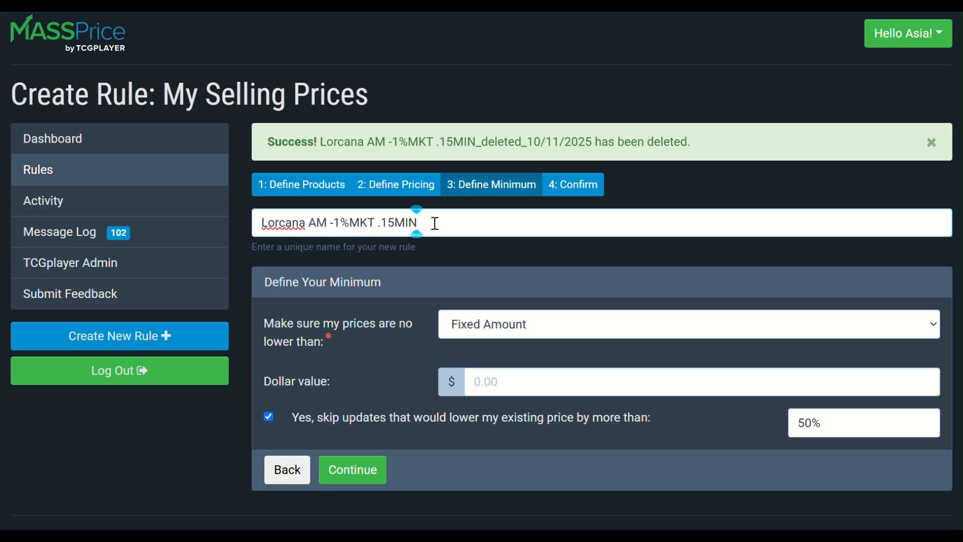
click(517, 381)
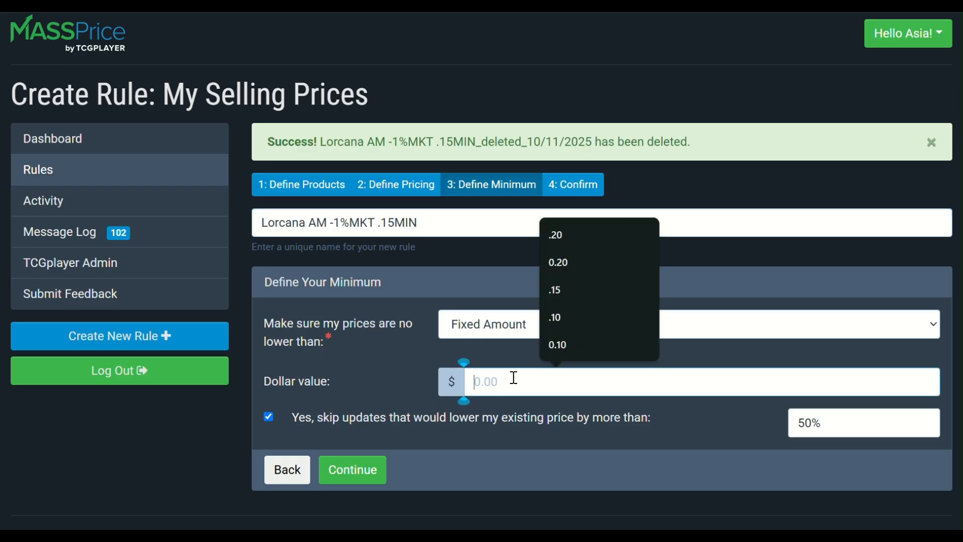
text(.15)
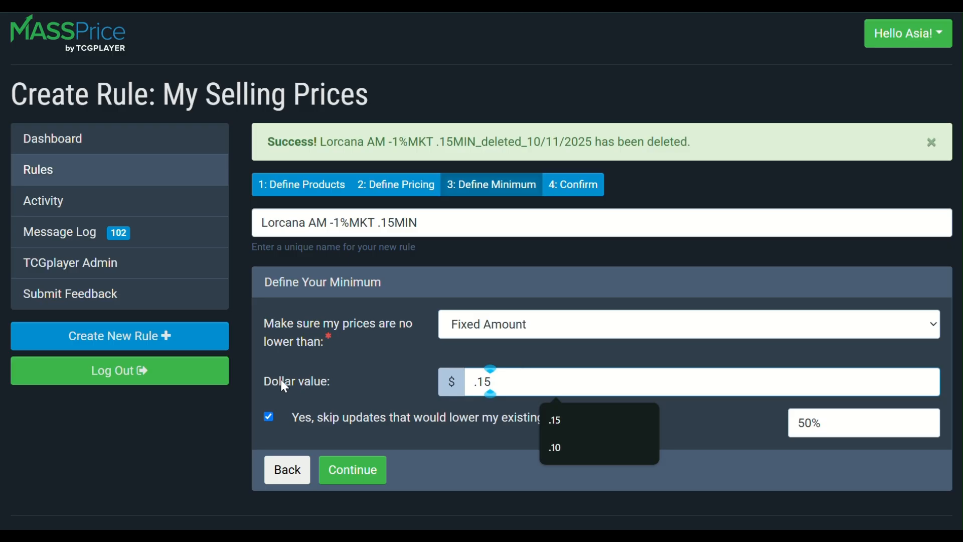
- Turn off skipping updates that would lower the existing price by more than 50%, and accept the minimum definition
click(453, 384)
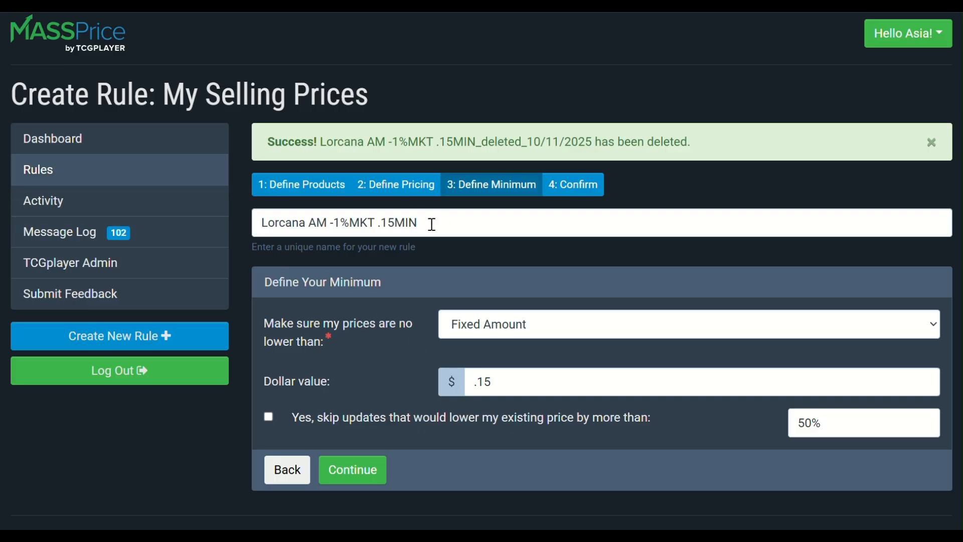
drag(430, 222, 260, 224)
click(438, 257)
click(351, 471)
- Review the rule summary against its name, checking the conditions, category, minimum price and market price modifier
scroll(380, 300, down, 3)
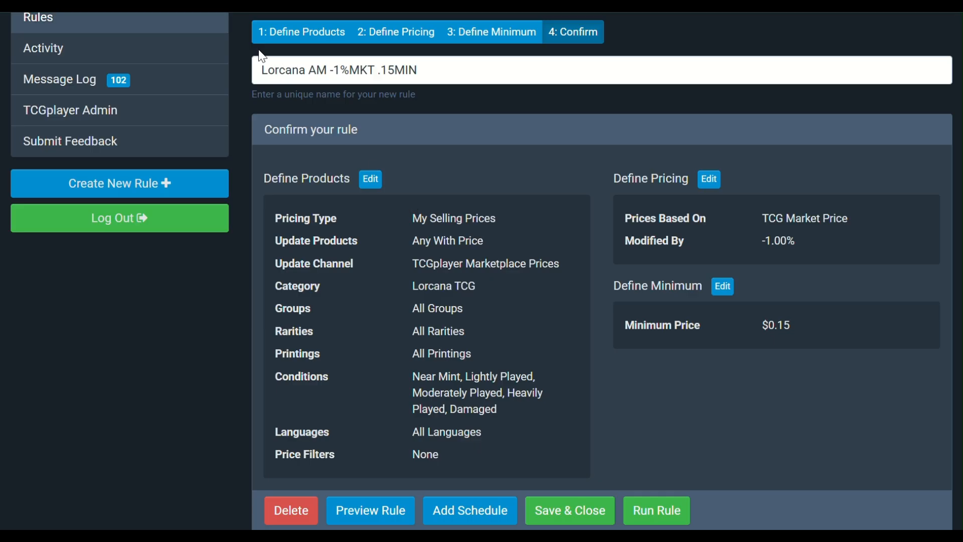
drag(257, 70, 432, 66)
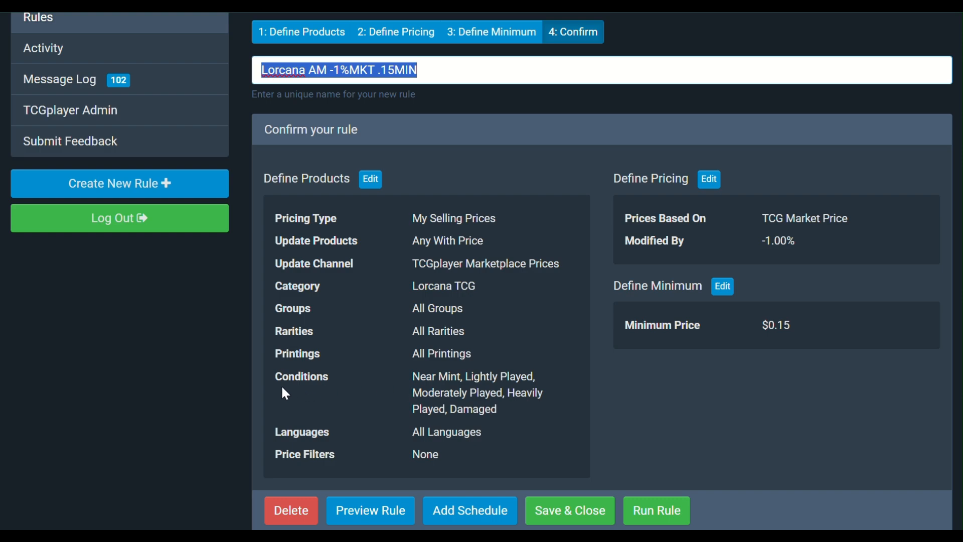
drag(413, 378, 529, 416)
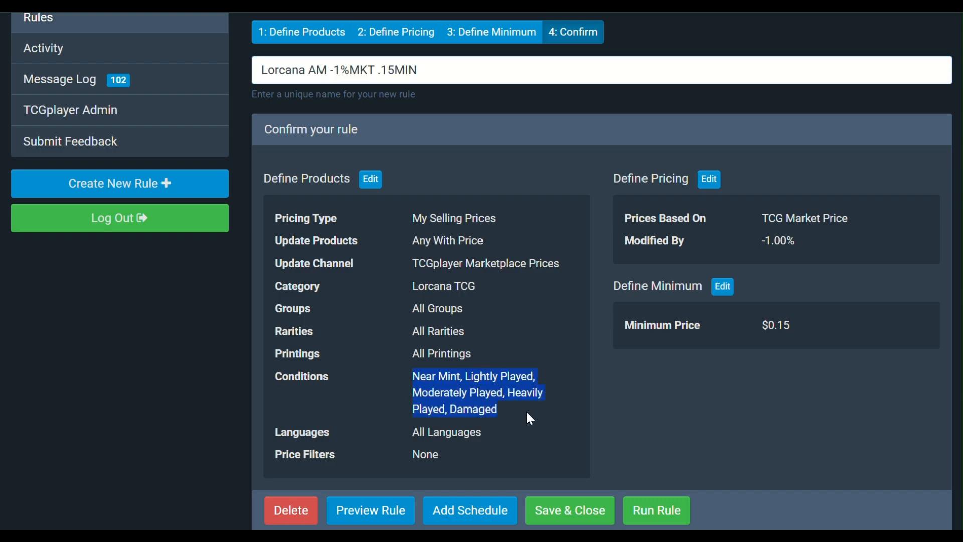
click(526, 415)
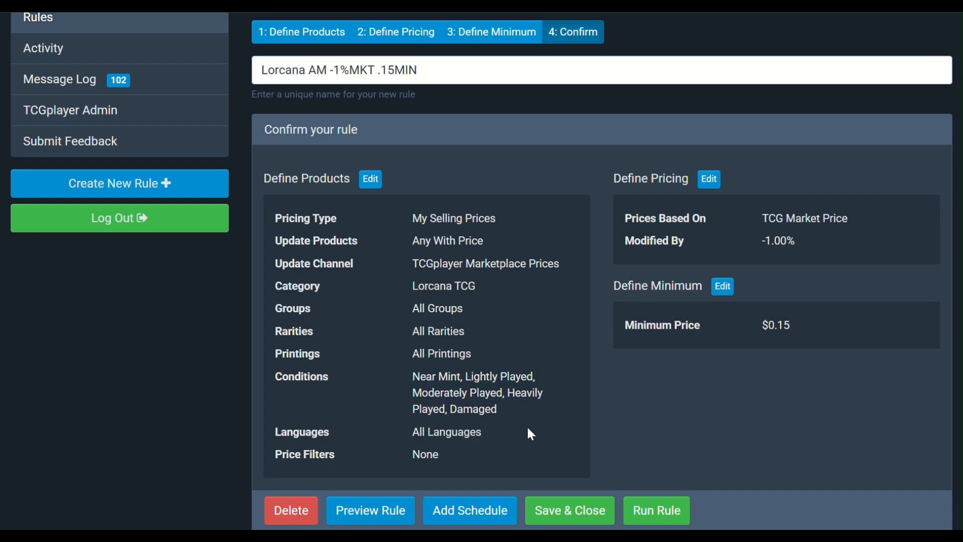
drag(510, 415, 415, 372)
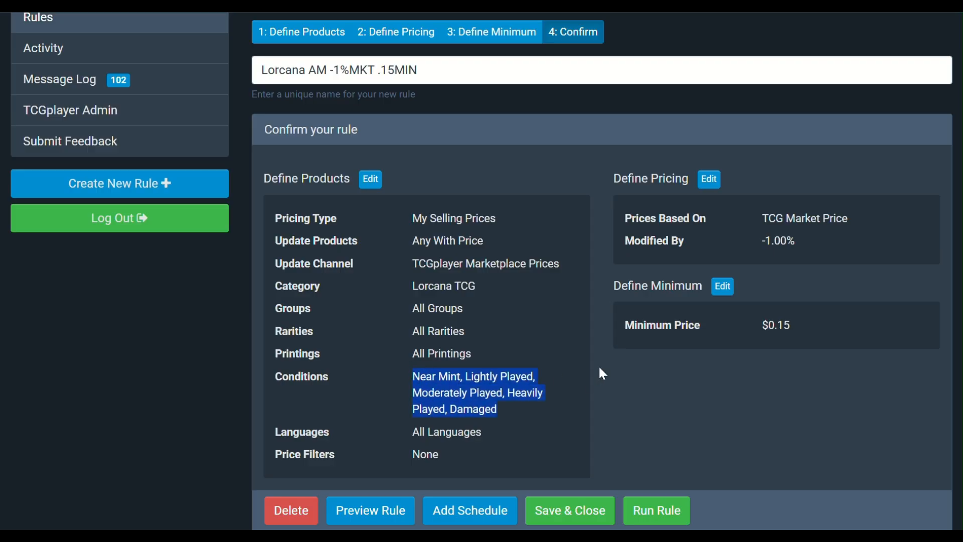
drag(478, 286, 415, 286)
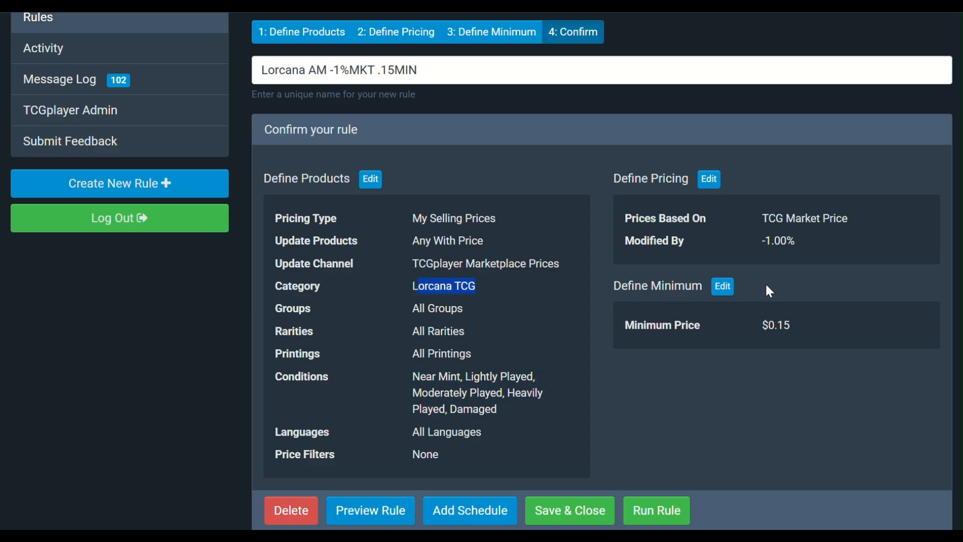
drag(791, 326, 762, 326)
drag(797, 241, 761, 242)
scroll(600, 257, down, 2)
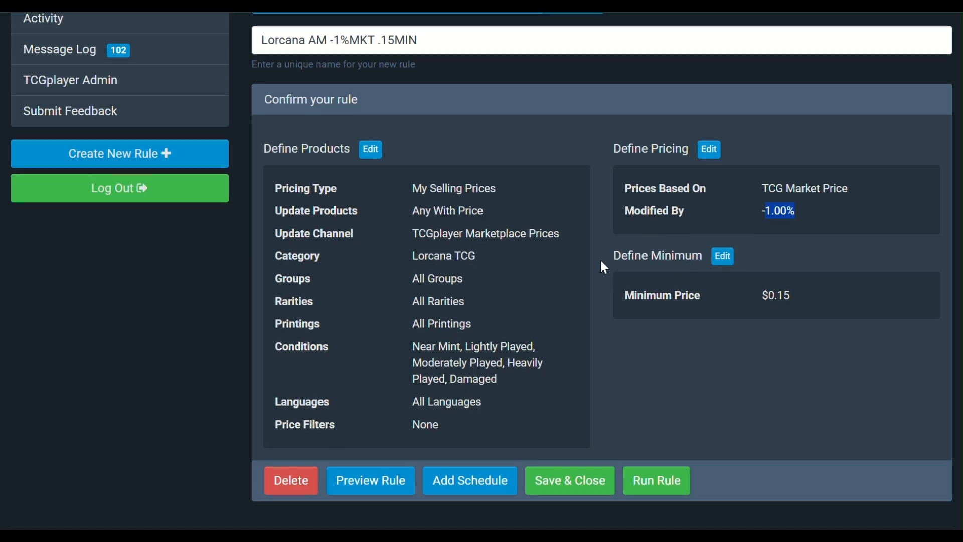
scroll(403, 229, up, 4)
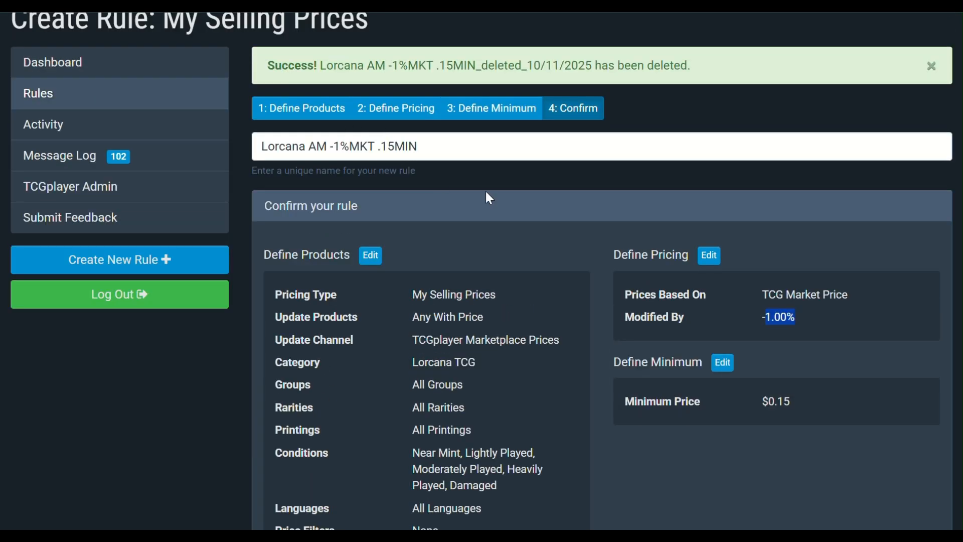
- Save the Lorcana AM -1%MKT .15MIN rule and give it an active schedule for all days at 04:00 AM
scroll(486, 196, down, 5)
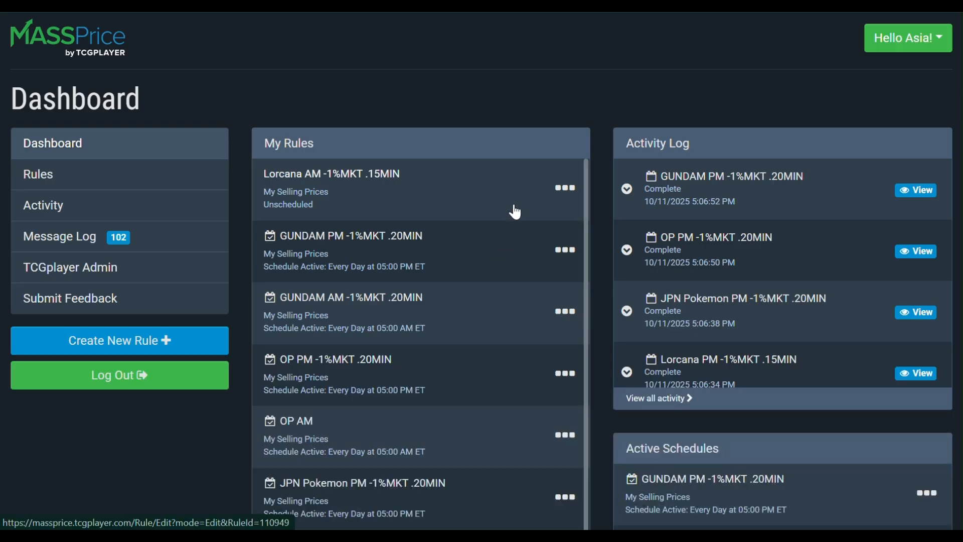
click(571, 194)
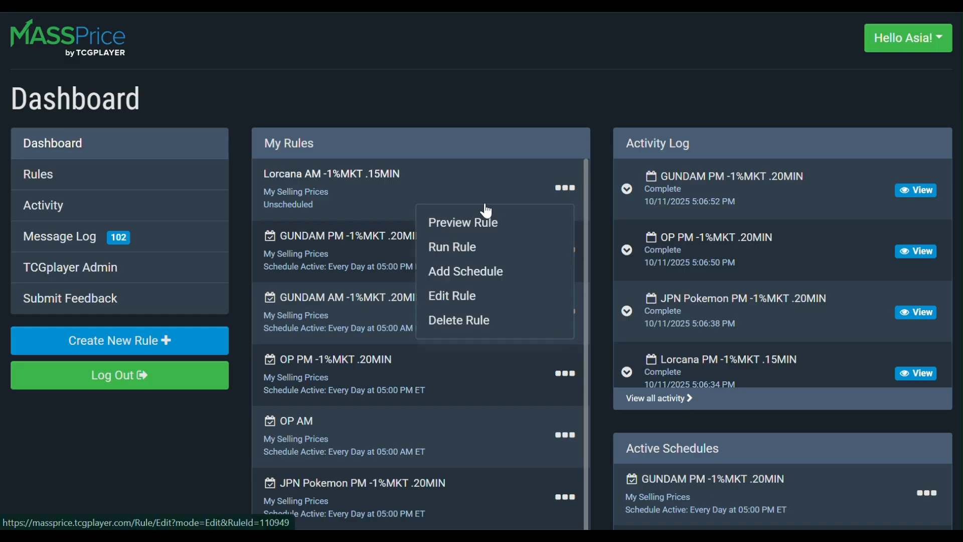
click(467, 271)
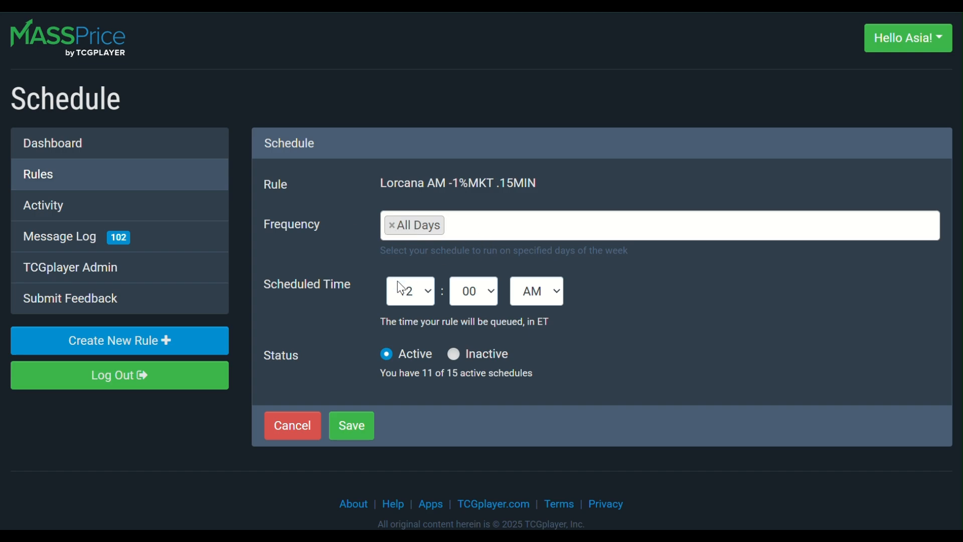
click(420, 292)
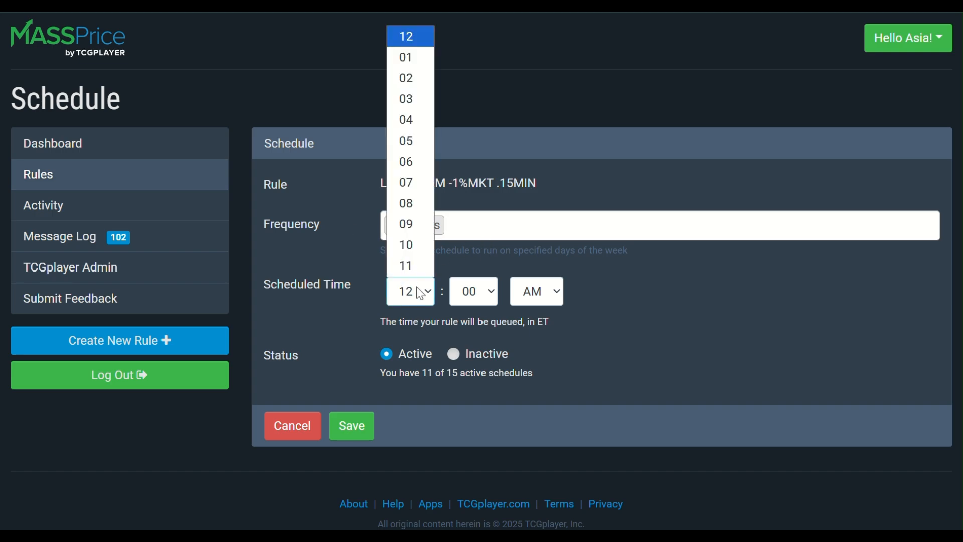
click(420, 121)
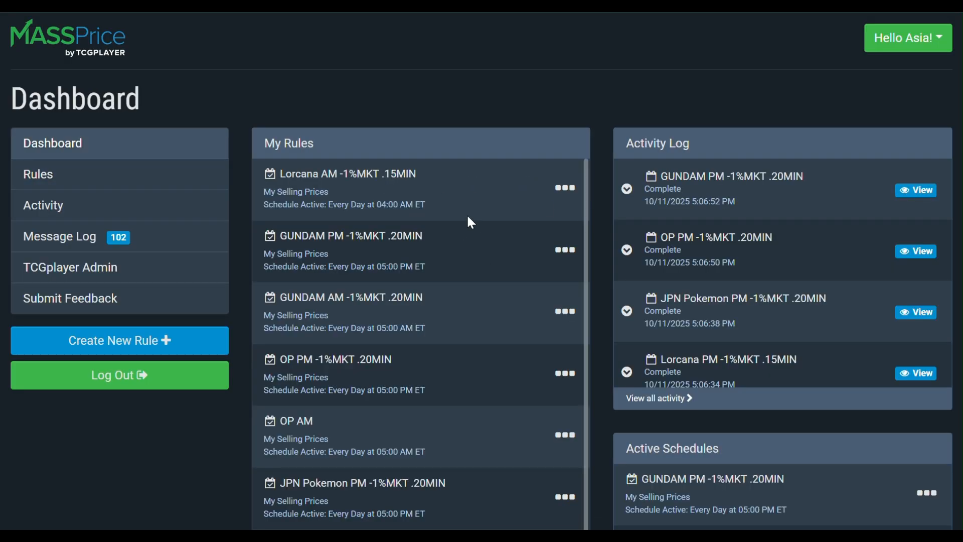
- Preview the Lorcana AM -1%MKT .15MIN rule before running it, and select the Fabled group for the preview
click(566, 189)
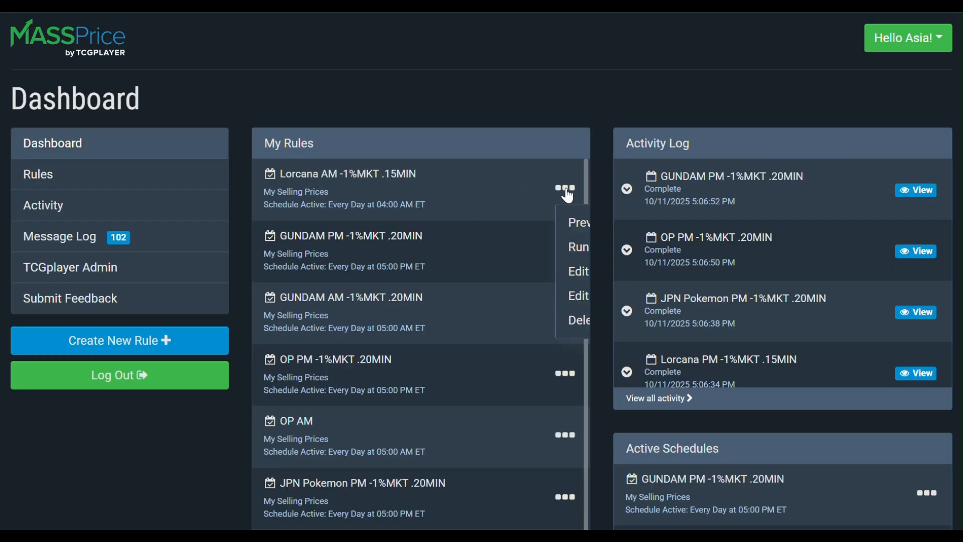
click(498, 246)
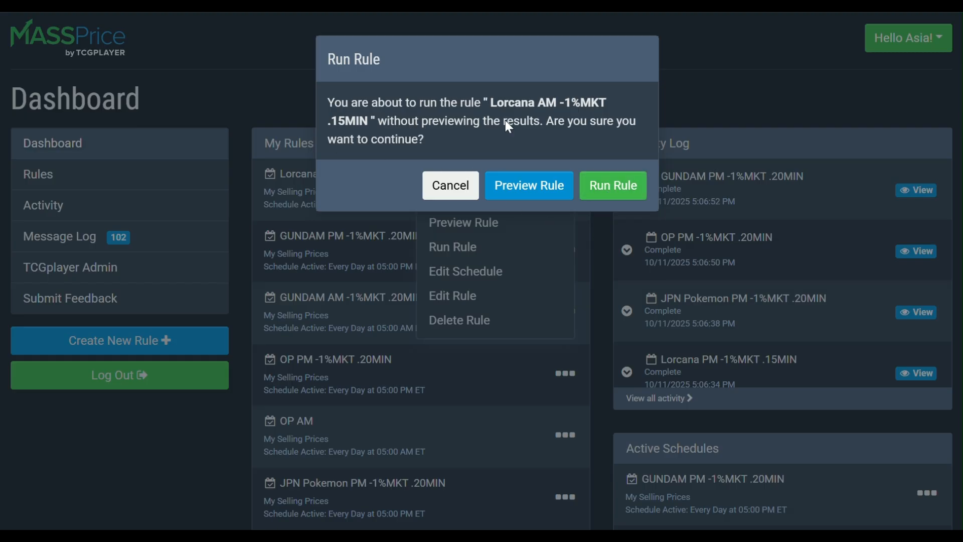
click(540, 181)
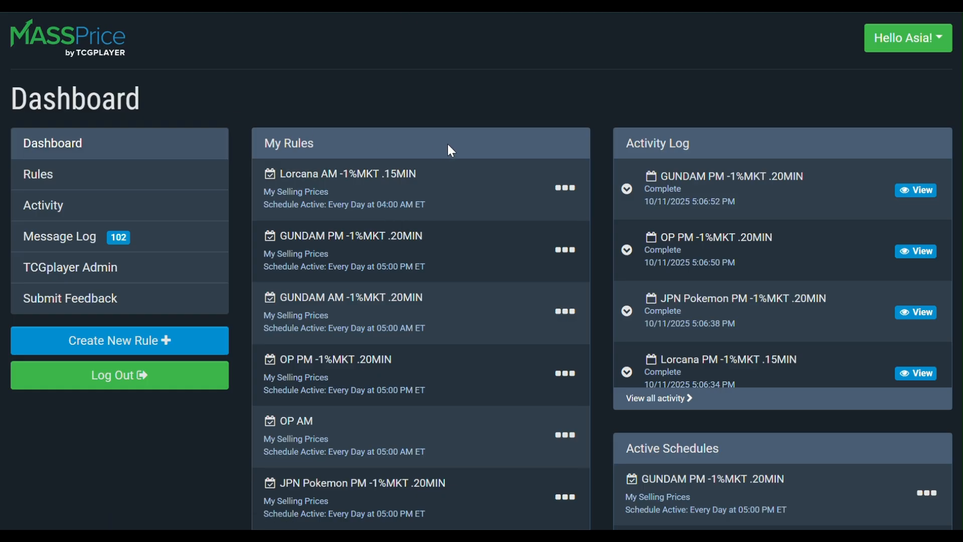
scroll(434, 182, down, 2)
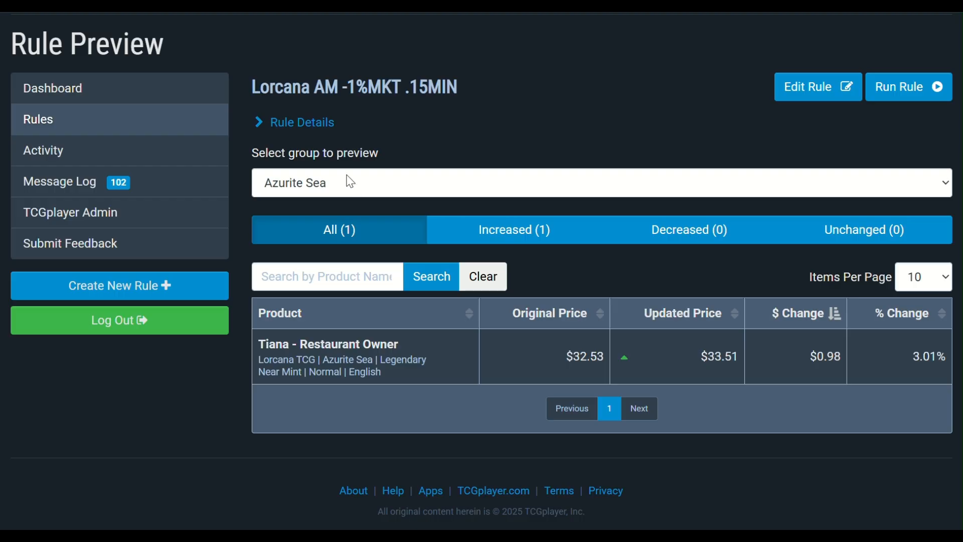
click(403, 182)
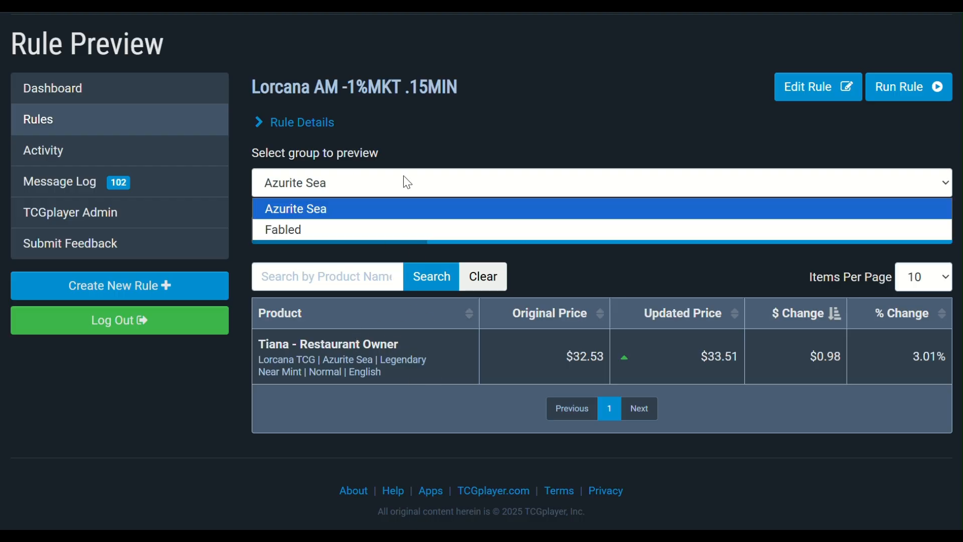
click(372, 230)
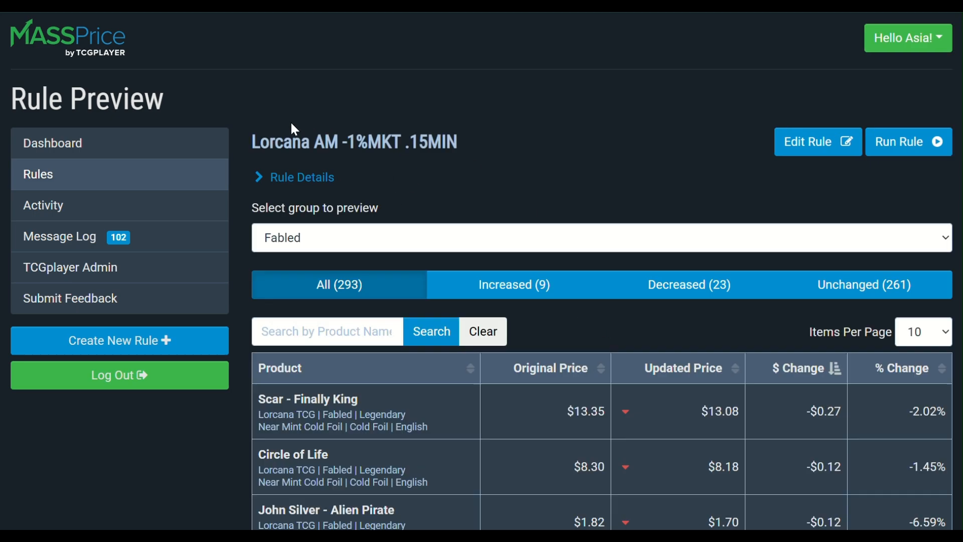
- Examine the Fabled products' original prices, updated prices and changes on the first page of the preview
scroll(515, 251, down, 3)
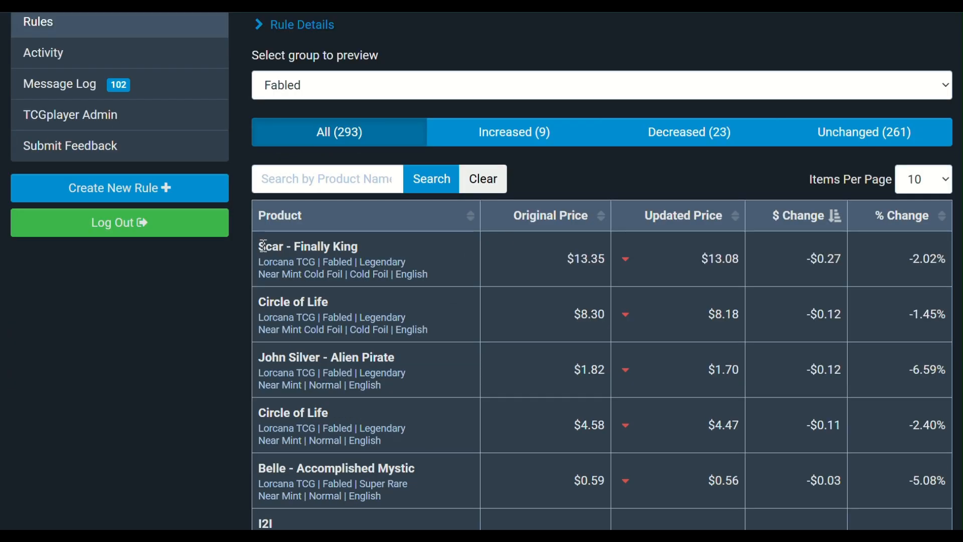
drag(260, 246, 334, 442)
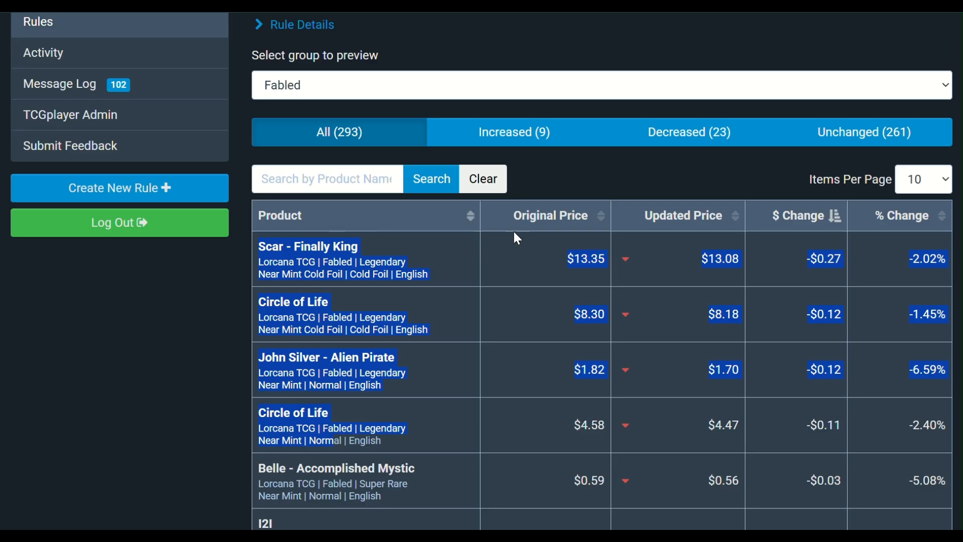
click(560, 258)
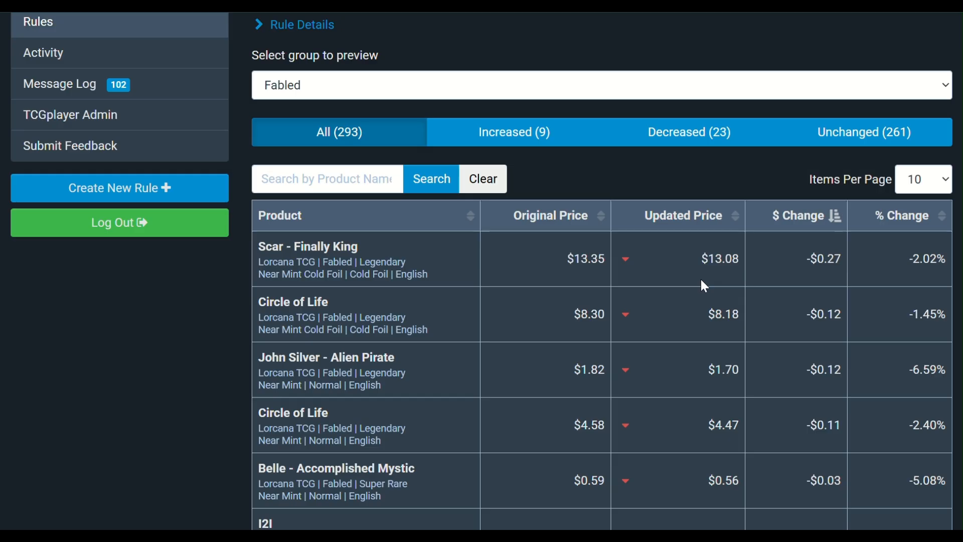
scroll(701, 280, down, 3)
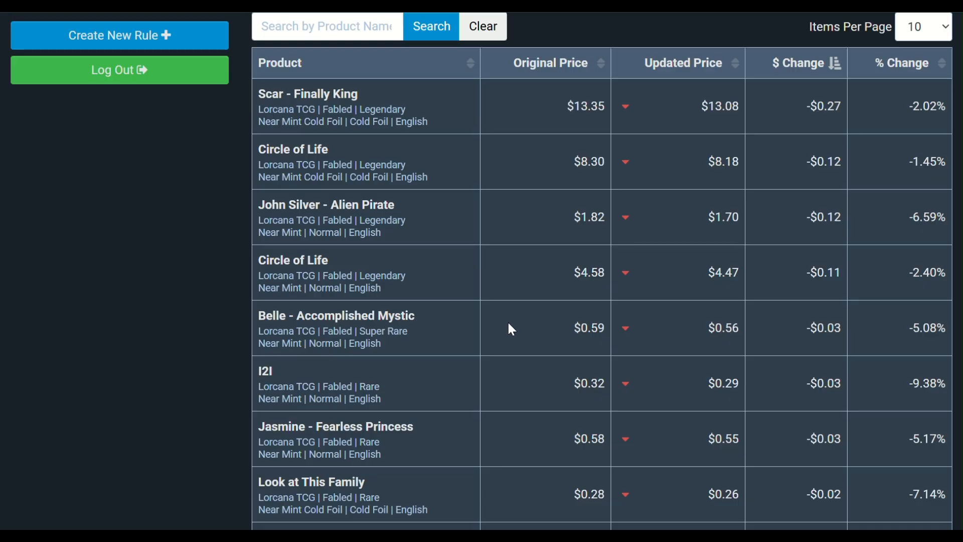
scroll(610, 330, down, 3)
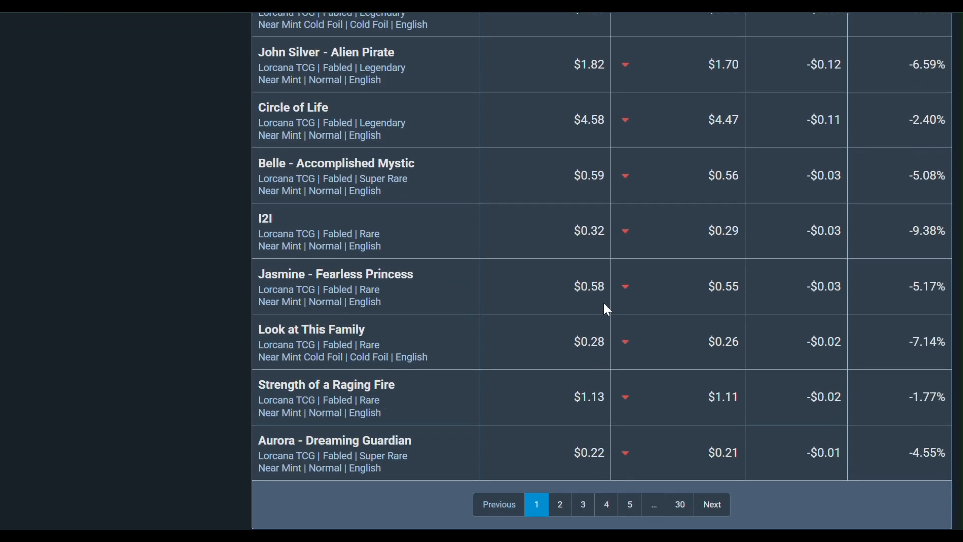
scroll(613, 292, up, 7)
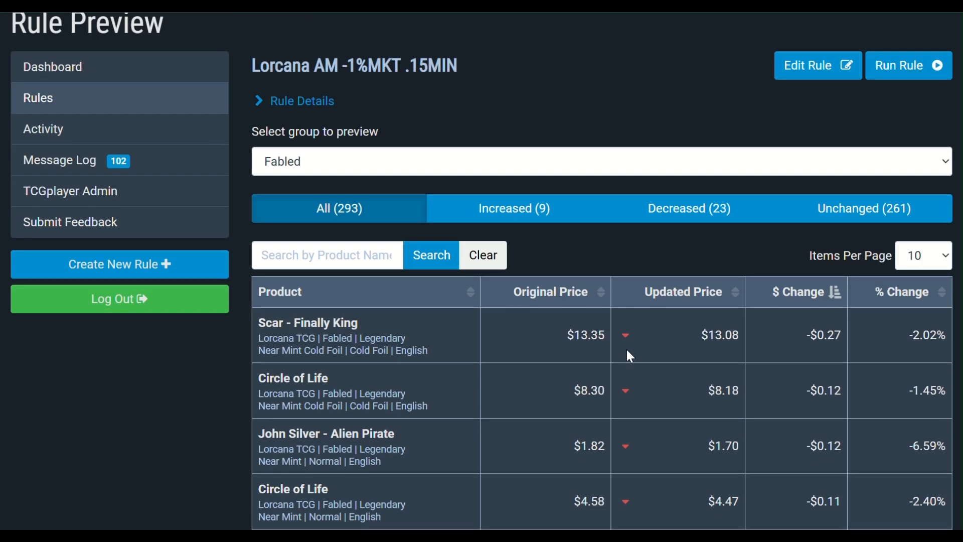
- Show 50 items per page in the preview and check the price changes across the longer Fabled list
click(943, 257)
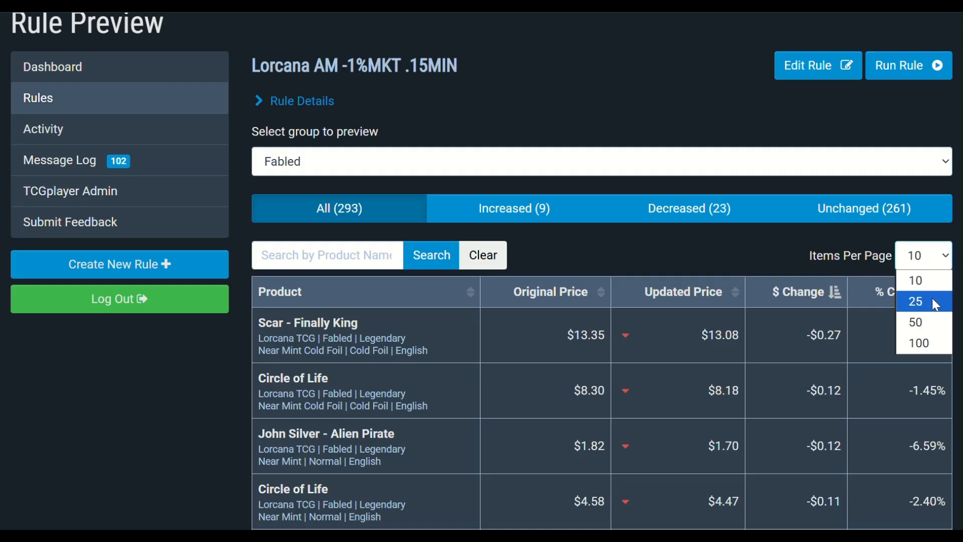
click(932, 321)
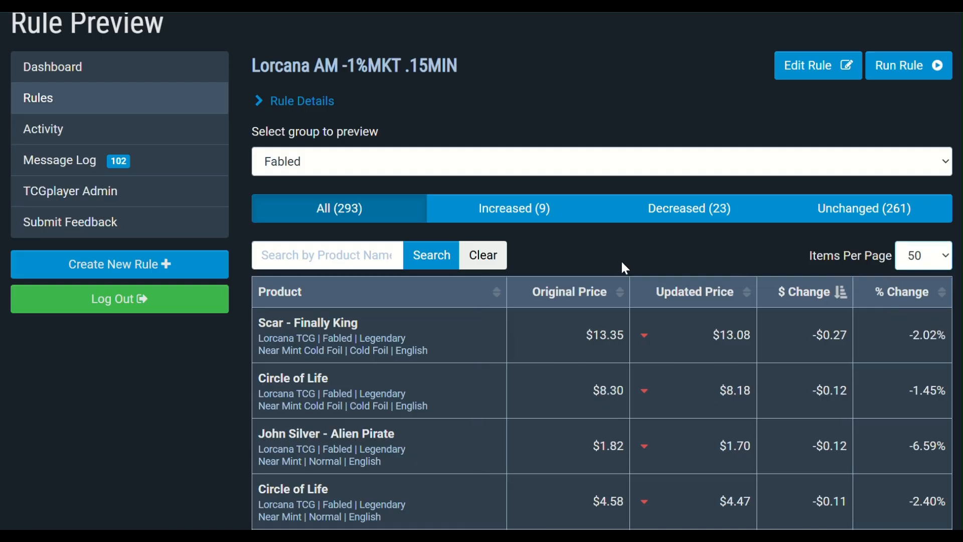
scroll(622, 263, down, 15)
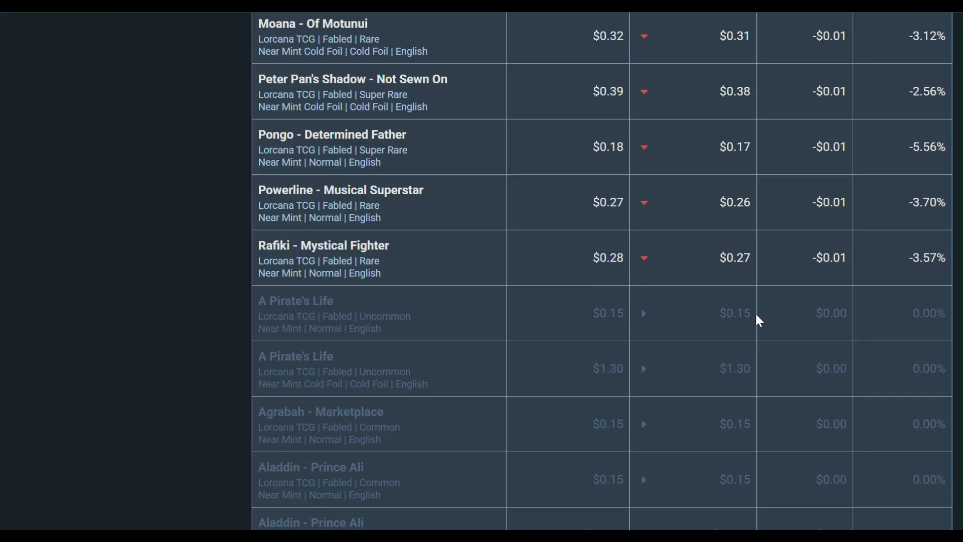
scroll(600, 385, down, 7)
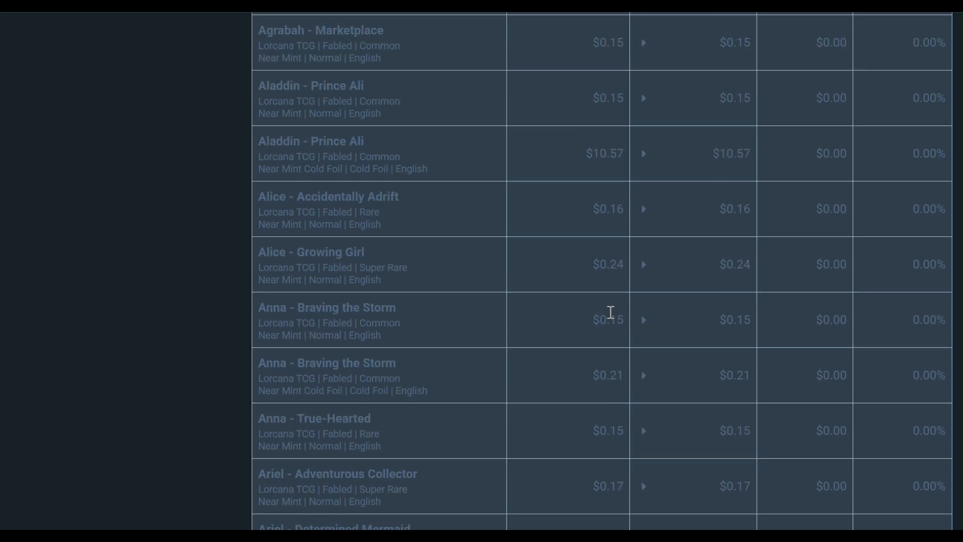
scroll(612, 384, down, 4)
scroll(637, 350, up, 18)
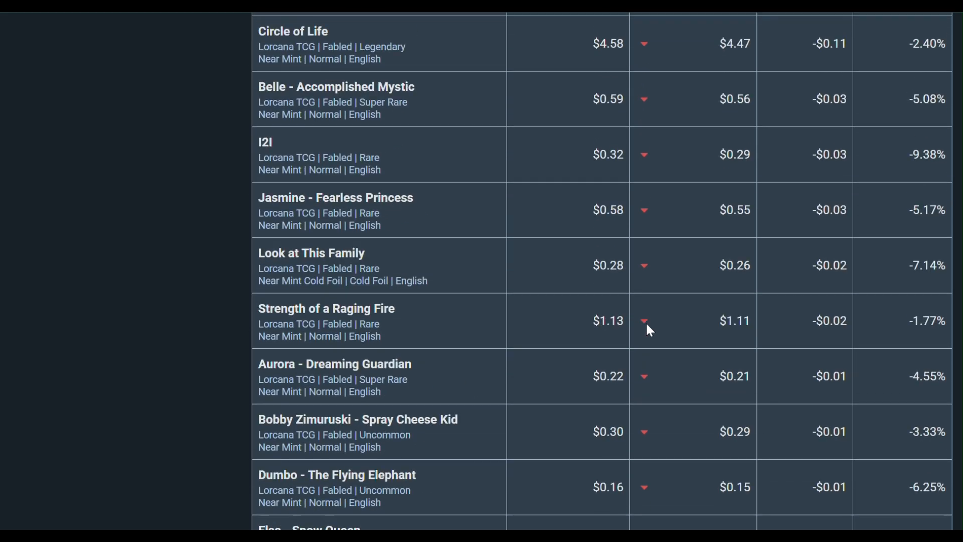
scroll(651, 330, up, 10)
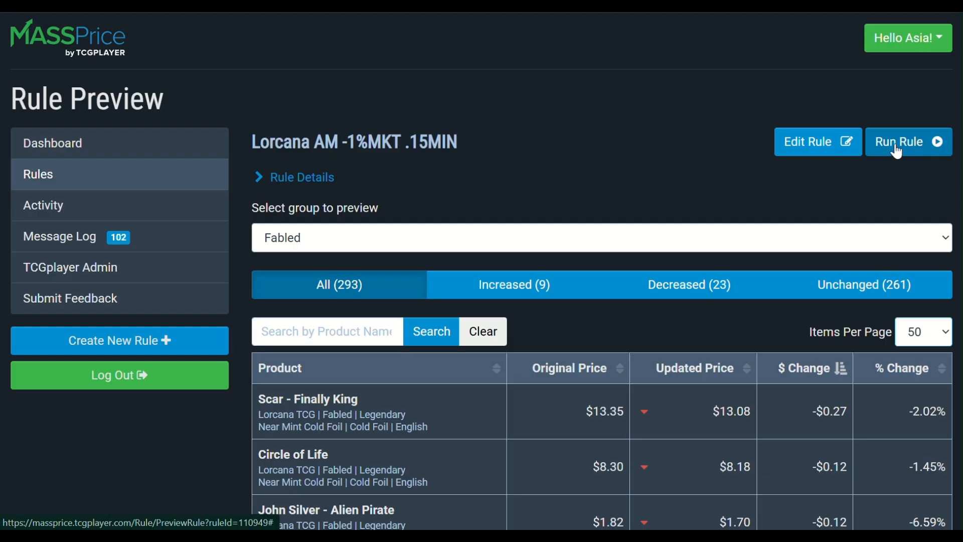
- Run the Lorcana AM -1%MKT .15MIN rule from its preview
click(913, 154)
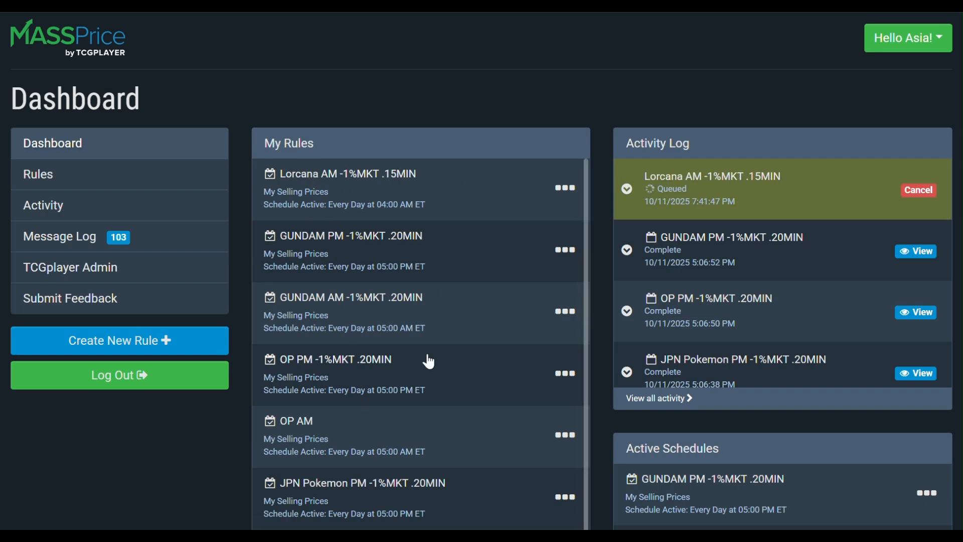
- Look through the dashboard's list of pricing rules, comparing the AM and PM rules and their schedules for each game
scroll(392, 252, down, 2)
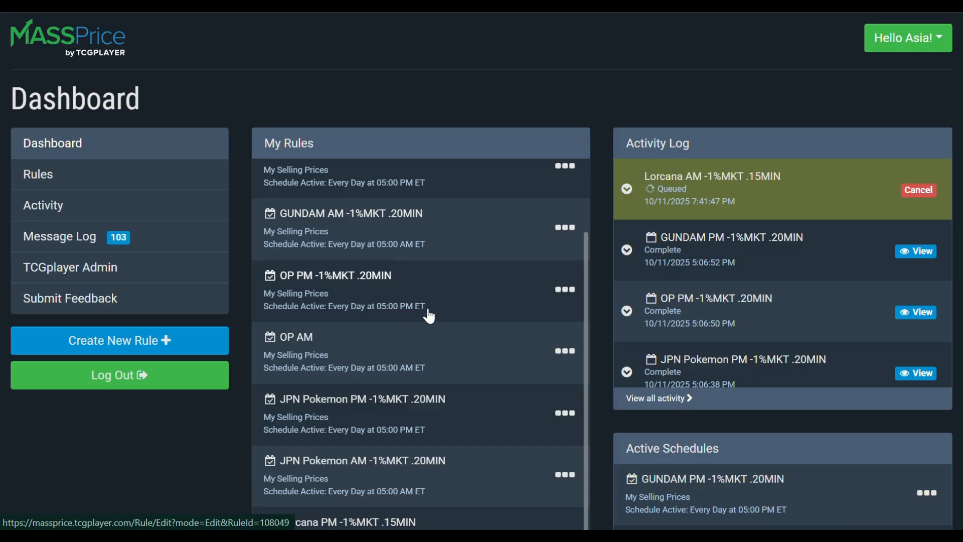
scroll(709, 166, down, 5)
scroll(610, 131, down, 5)
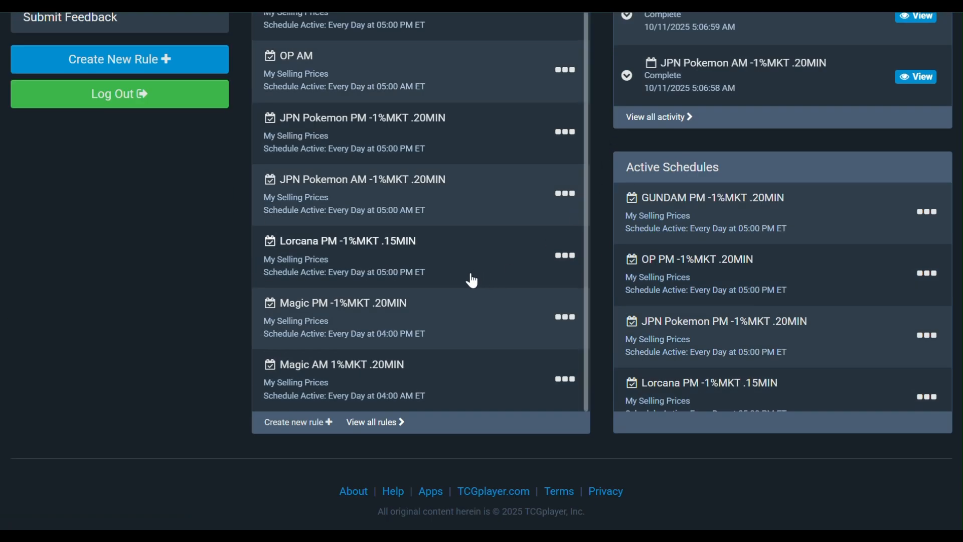
scroll(477, 301, up, 2)
scroll(432, 295, down, 2)
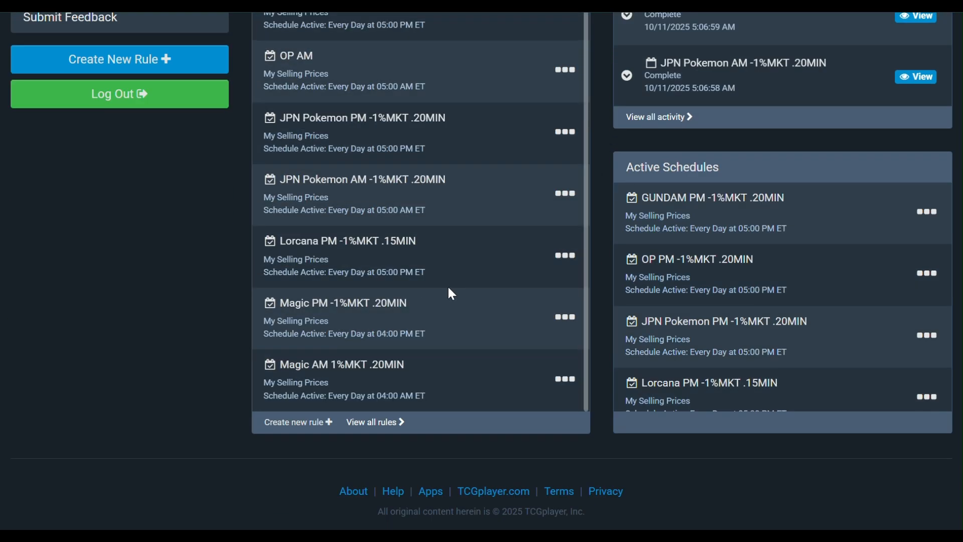
scroll(462, 305, up, 2)
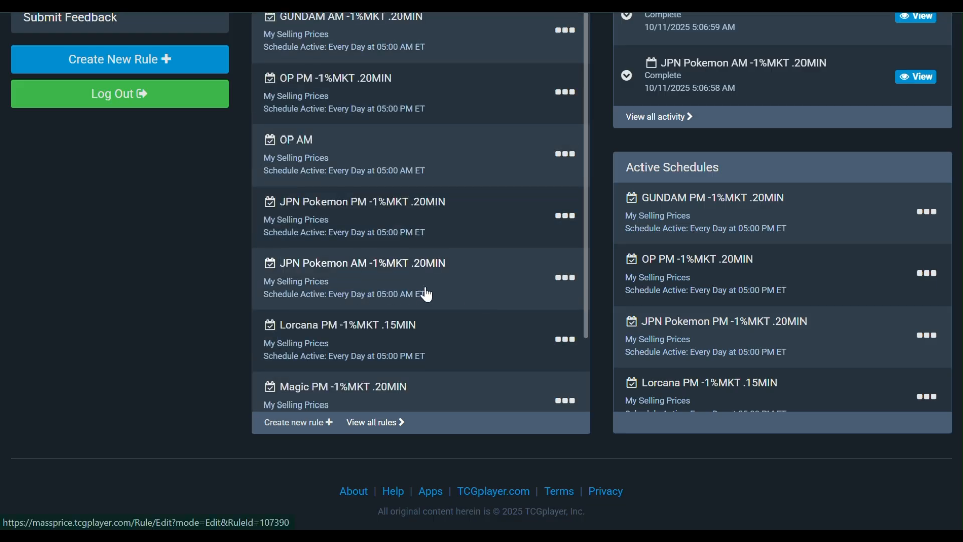
scroll(423, 295, down, 2)
scroll(439, 324, up, 2)
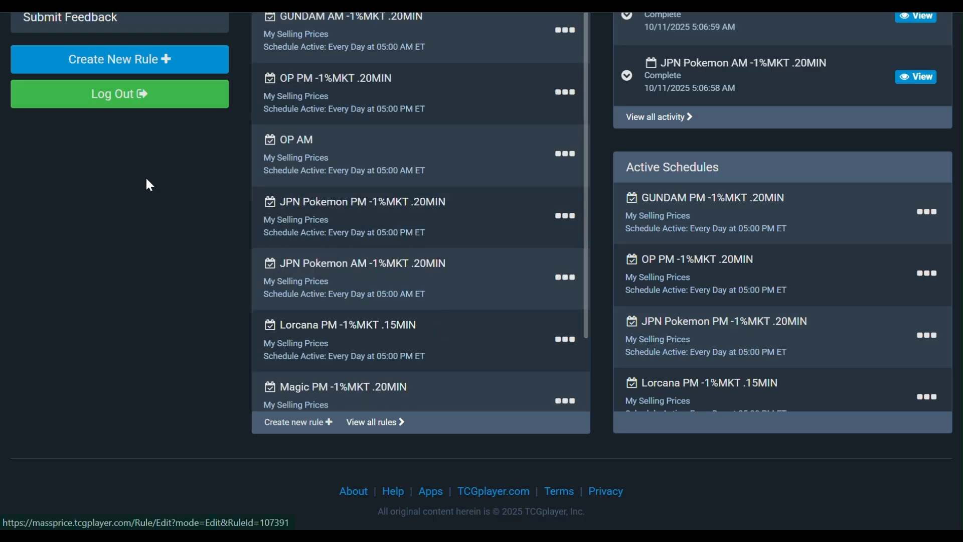
scroll(214, 317, up, 6)
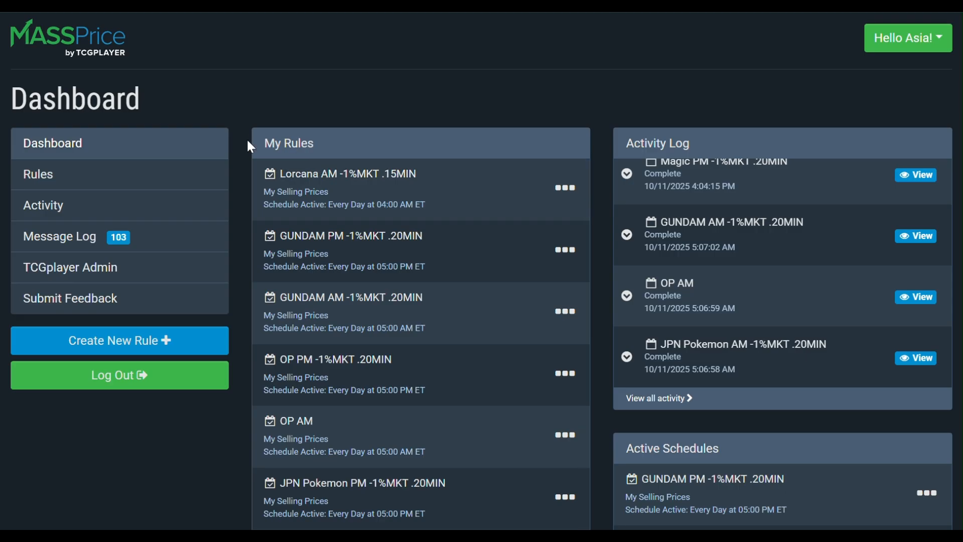